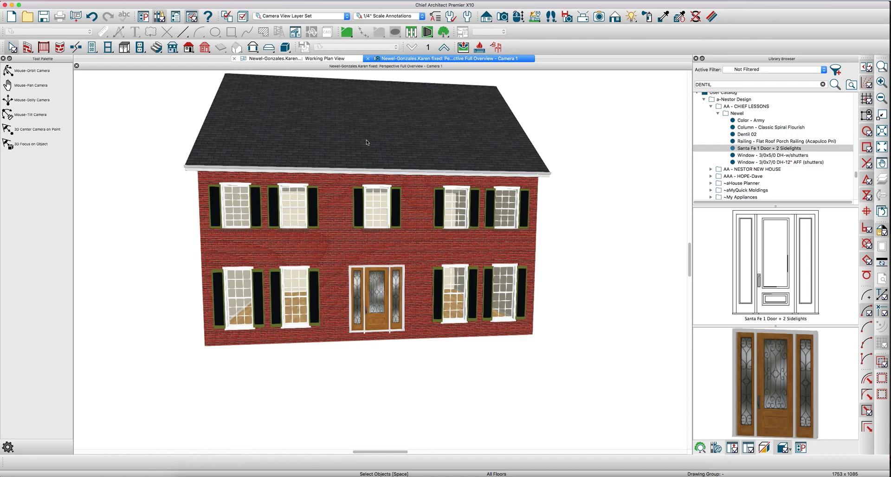
Step: Open the working plan view and check that the exterior wall defaults use the Siding-4 wall type
left_click(327, 59)
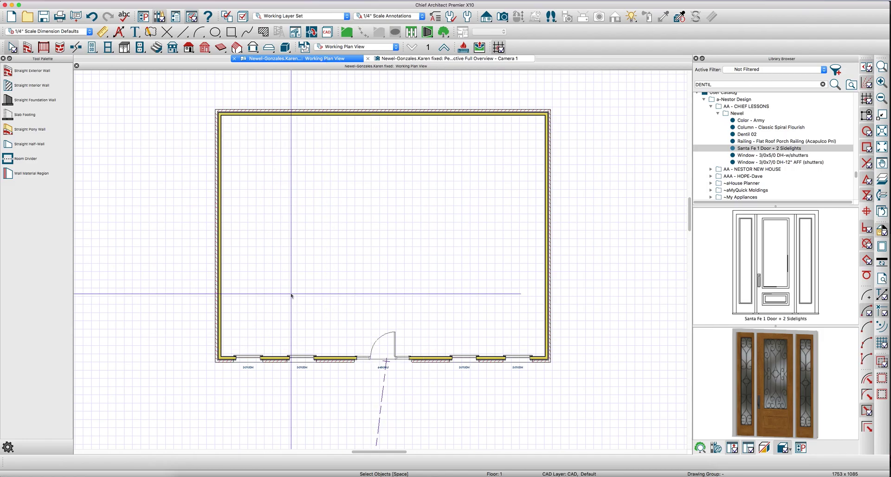
scroll(446, 204, "down", 1)
scroll(384, 361, "up", 1)
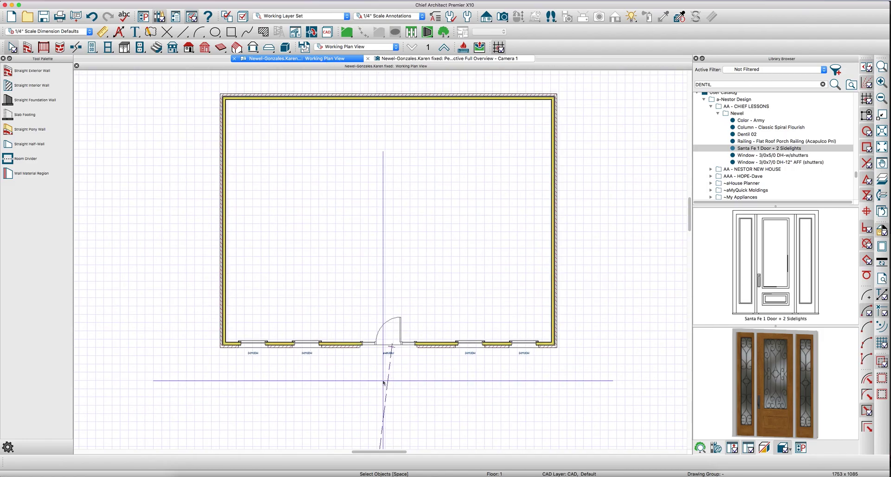
scroll(384, 406, "up", 4)
scroll(463, 205, "down", 3)
scroll(443, 346, "up", 1)
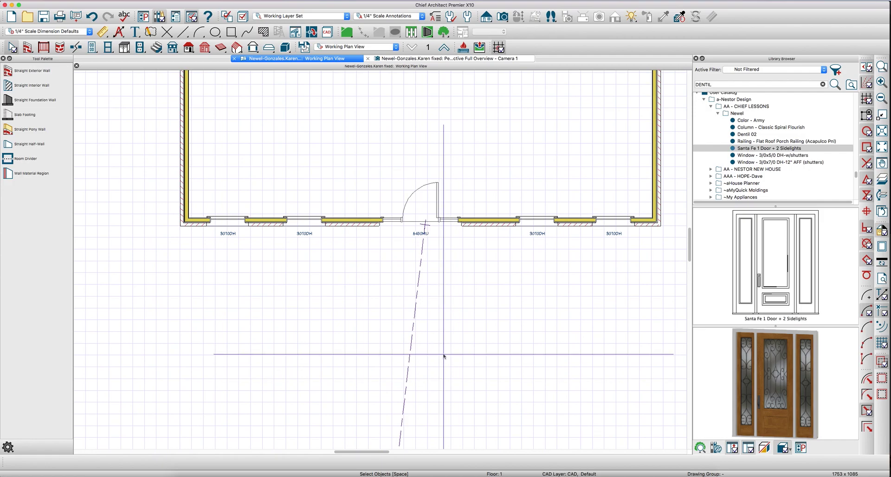
double_click(32, 70)
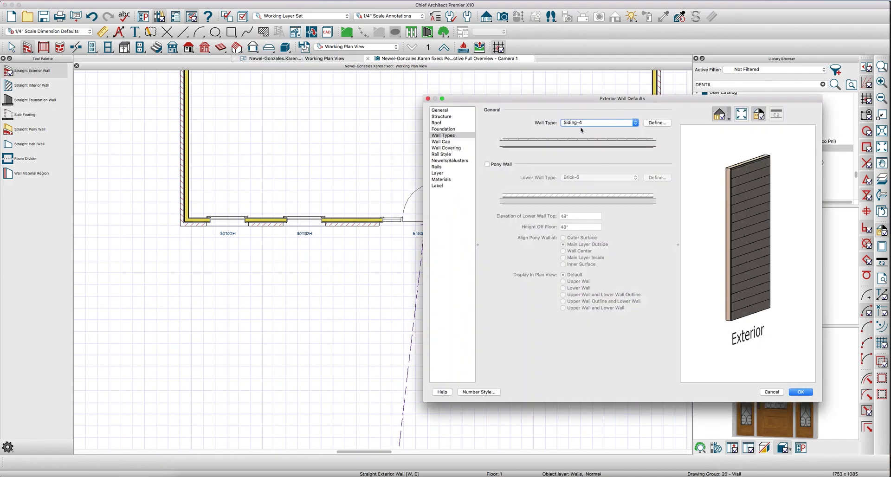
left_click(799, 391)
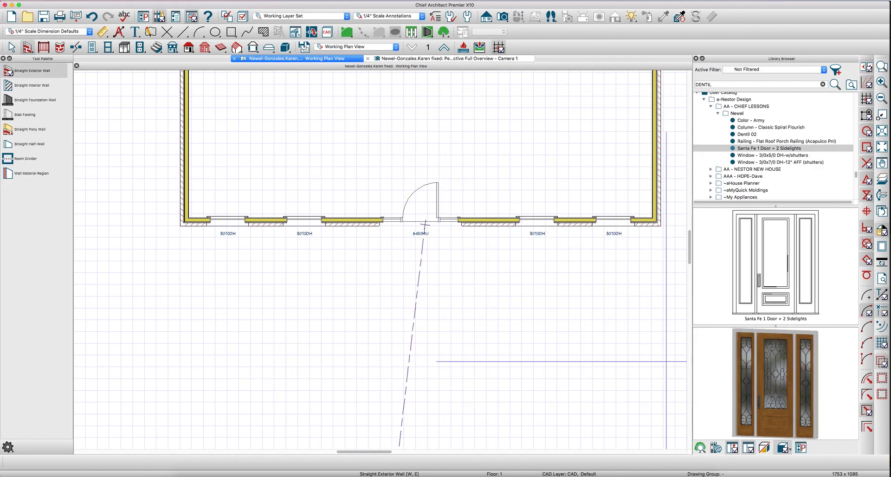
Step: Draw three exterior walls outside the front door, enclosing a porch about 12'-7" wide and 6'-5" deep
left_click_drag(351, 222, 349, 263)
mouse_move(349, 312)
left_mouse_down()
mouse_move(349, 284)
mouse_move(351, 295)
left_mouse_up()
mouse_move(351, 295)
left_mouse_down()
mouse_move(494, 296)
mouse_move(497, 222)
left_mouse_up()
key("space")
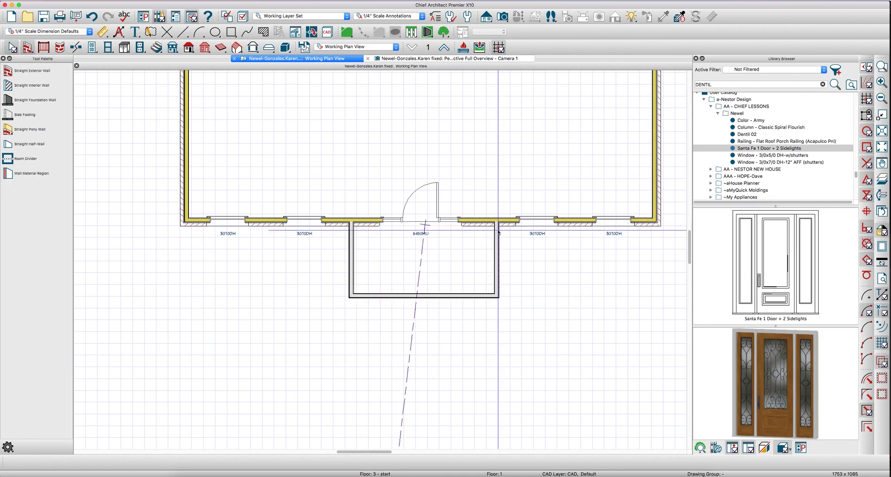
left_click(354, 295)
left_click(343, 274)
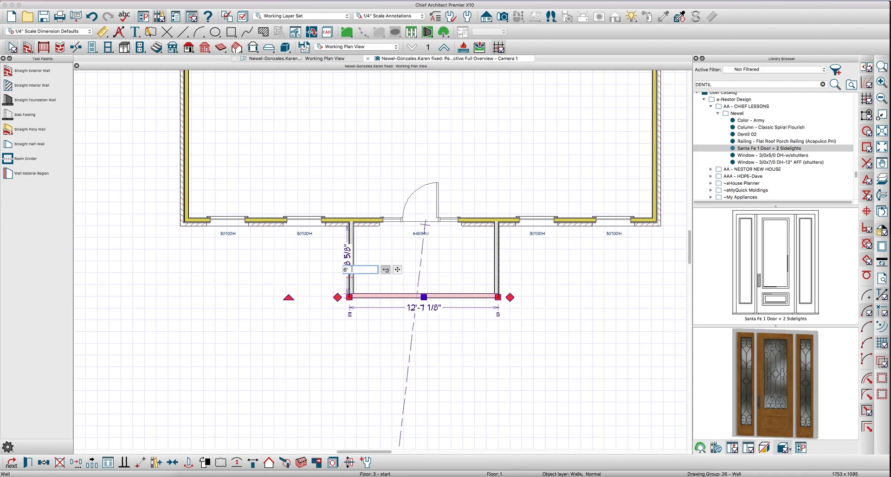
key("Return")
Step: Set the length of the porch's left side wall to 6', keeping its house end fixed
scroll(356, 274, "up", 3)
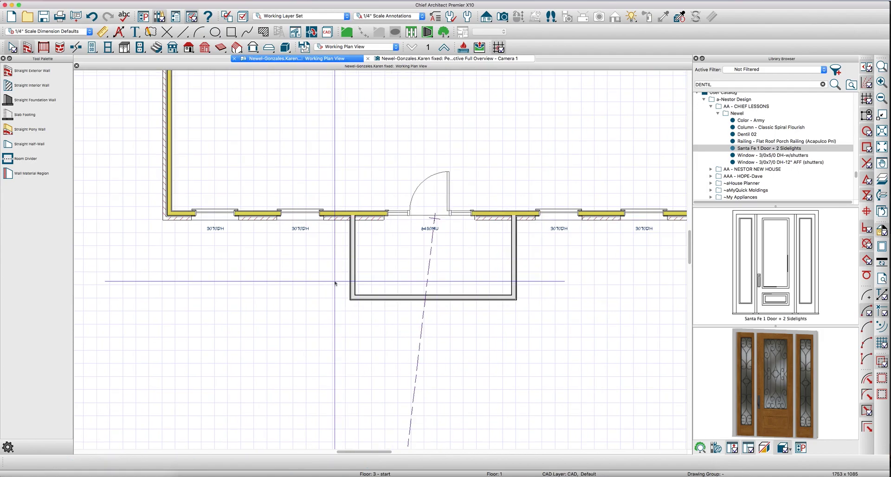
left_click(361, 281)
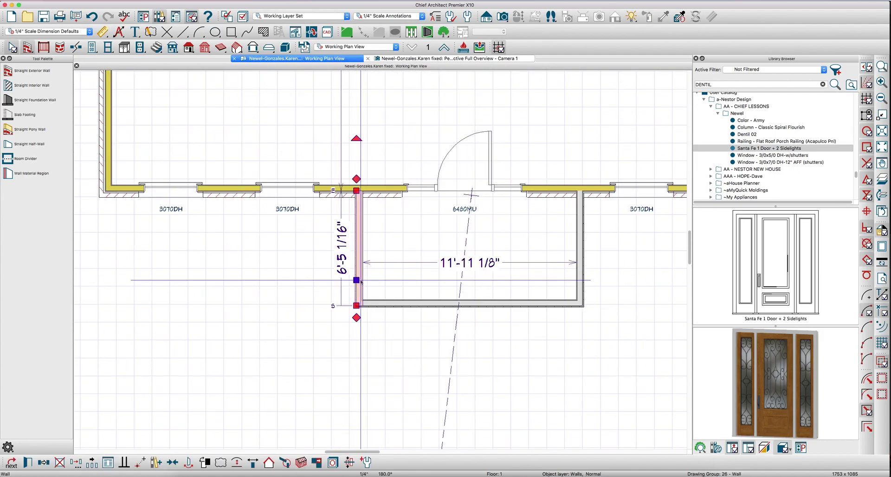
left_click(338, 268)
type("6")
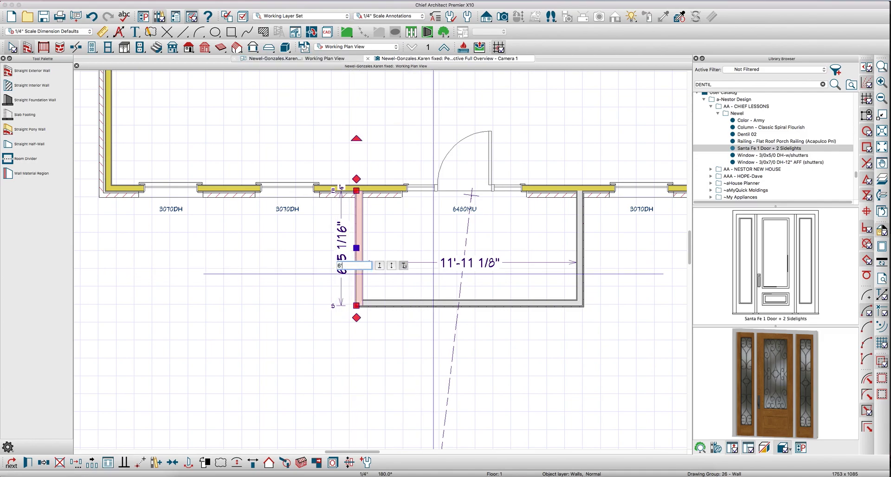
left_click(404, 265)
key("Escape")
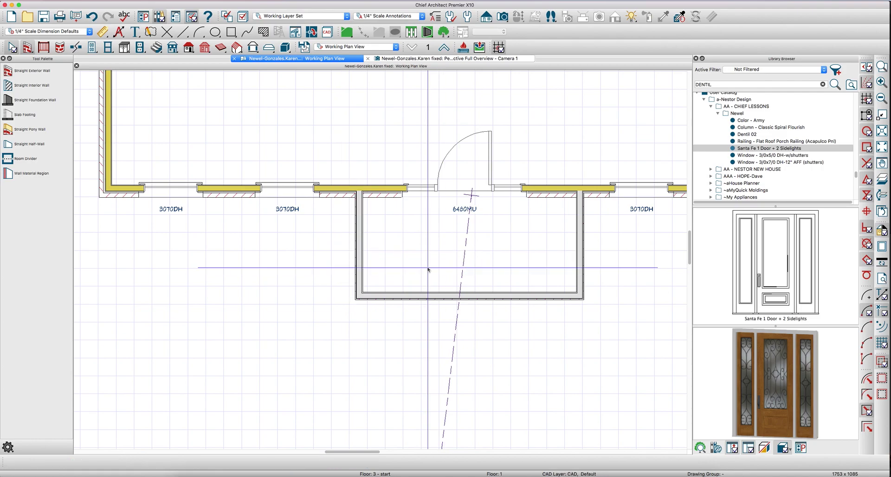
Step: Set the length of the front porch wall to 12'
left_click(576, 295)
left_click(508, 307)
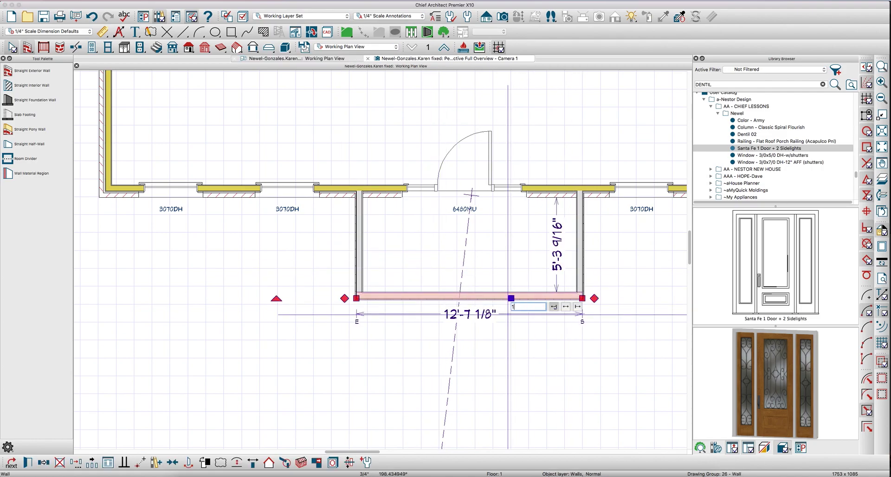
type("12'")
key("Return")
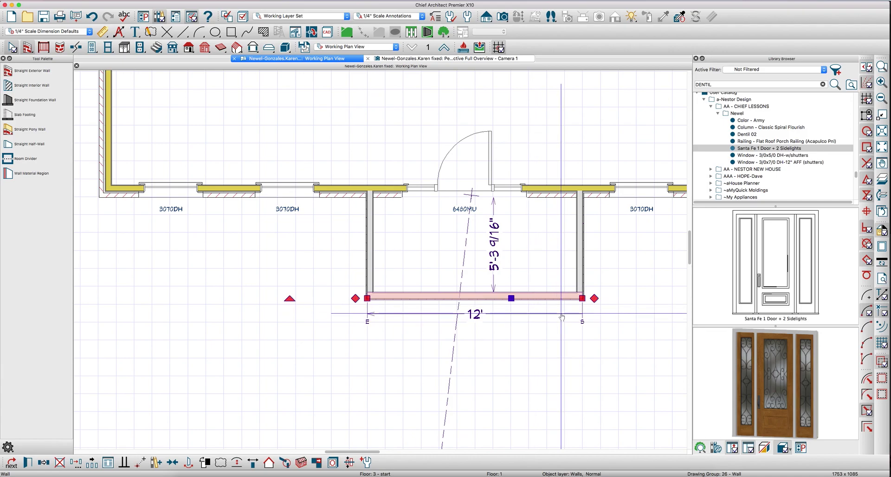
key("Escape")
Step: Center the three porch walls together on the front entry door
left_click(579, 285, "shift")
left_click(371, 263, "shift")
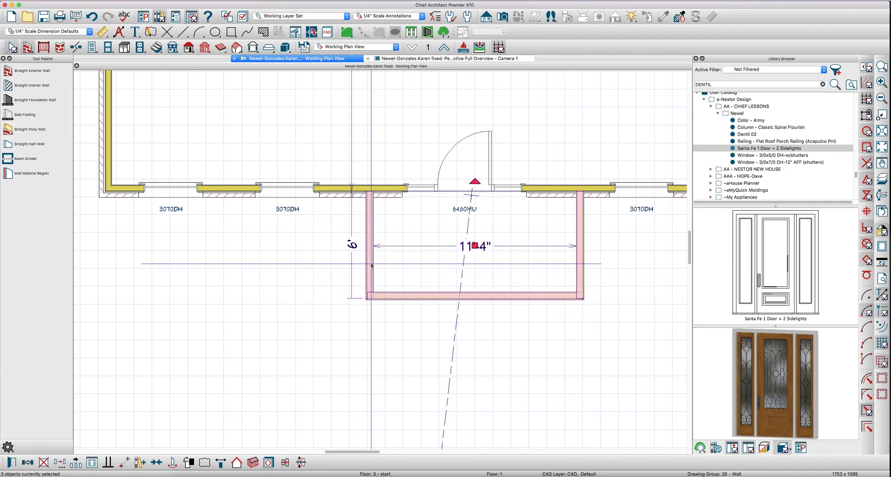
key("c")
left_click(439, 192)
key("Escape")
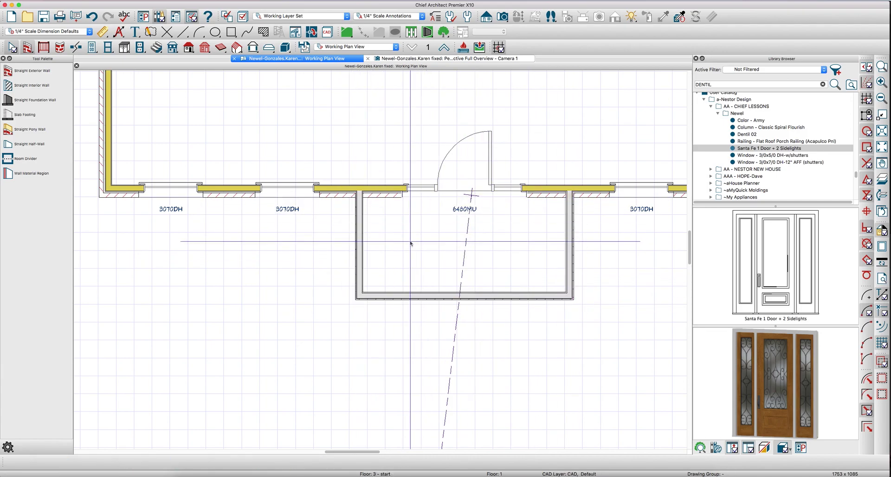
Step: Make all three porch walls invisible
left_click(372, 258)
left_click(394, 294, "shift")
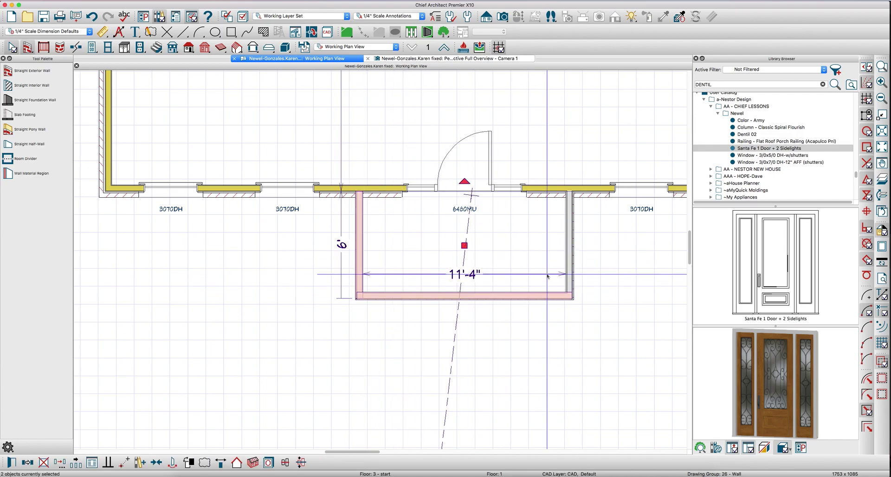
left_click(565, 262, "shift")
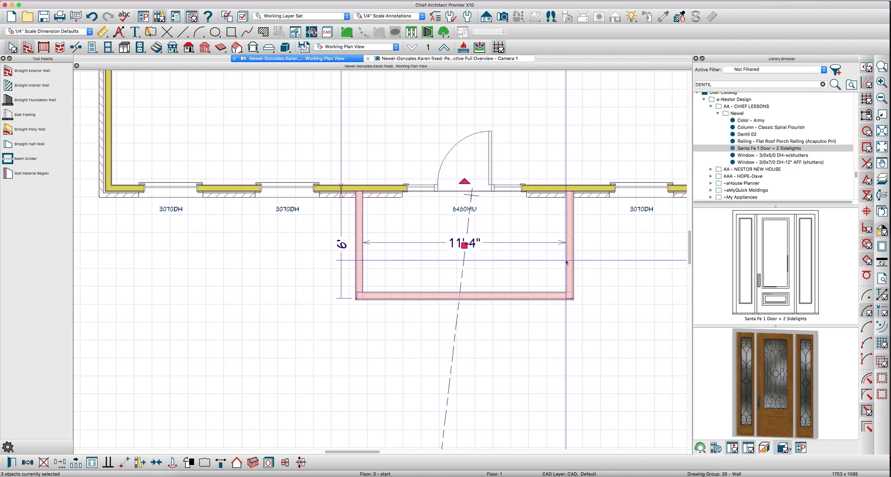
key("super+e")
left_click(443, 111)
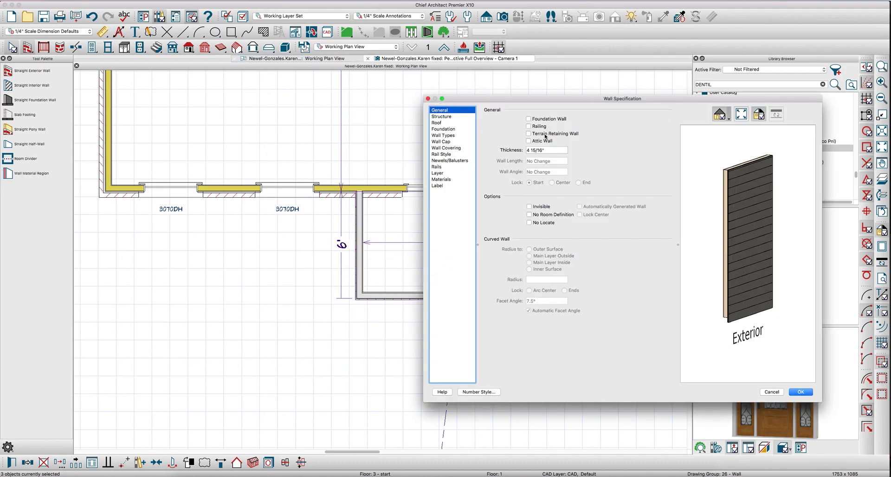
left_click(545, 206)
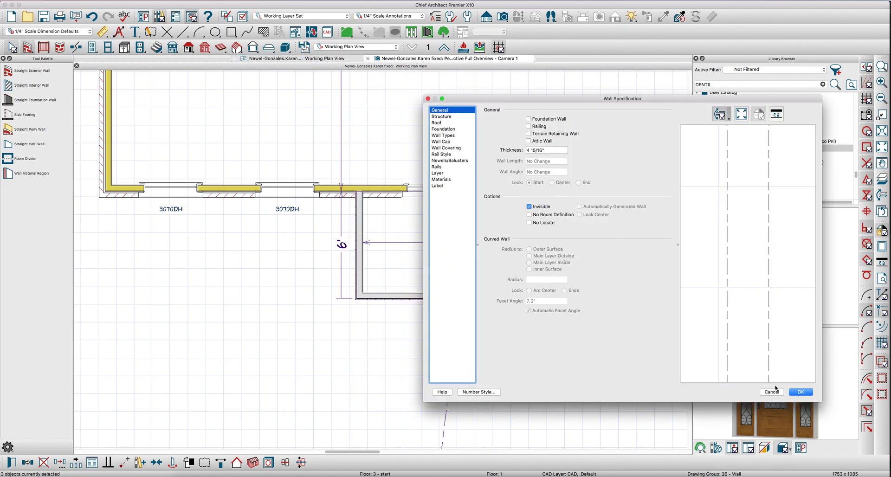
left_click(800, 392)
Step: Set the room type of the area enclosed by the invisible walls to Porch
left_click(487, 280)
double_click(494, 279)
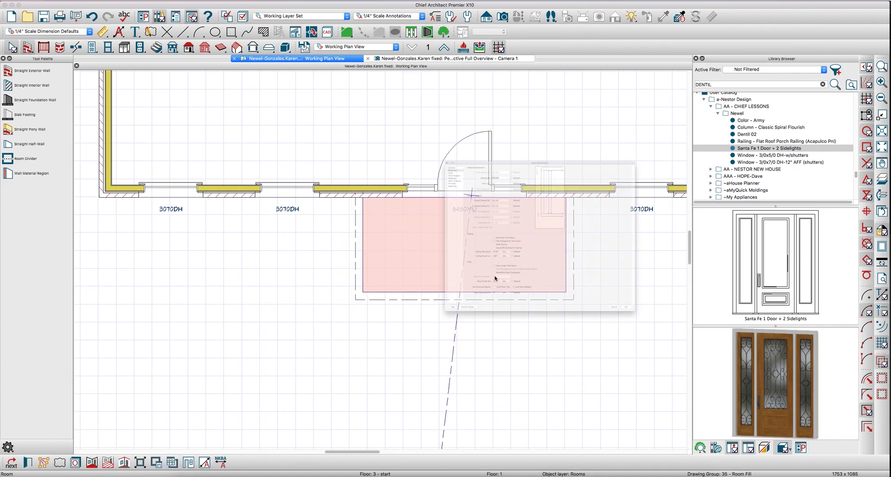
left_click(330, 73)
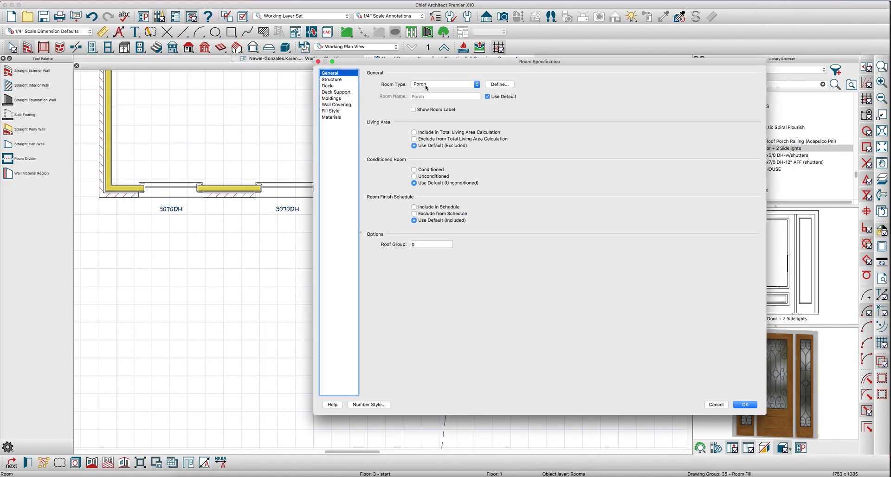
left_click(749, 408)
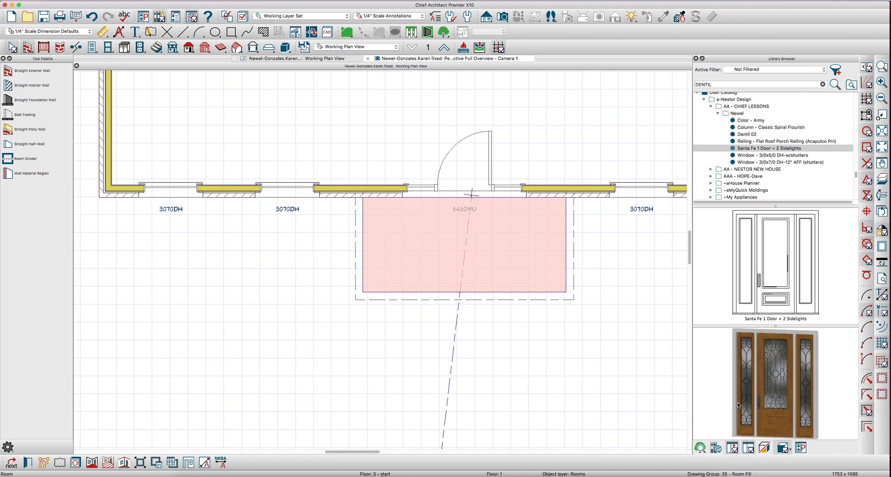
key("Escape")
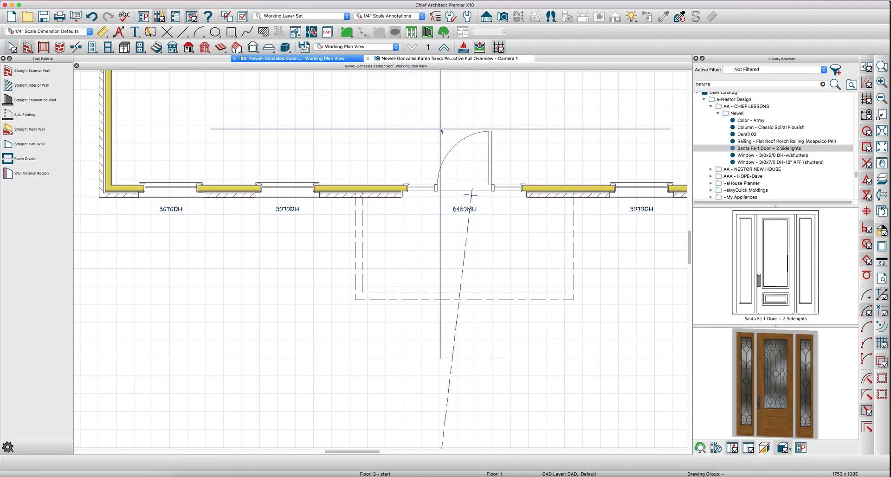
Step: Inspect the new porch in the 3D perspective overview, and return to the working plan at floor 2
left_click(461, 59)
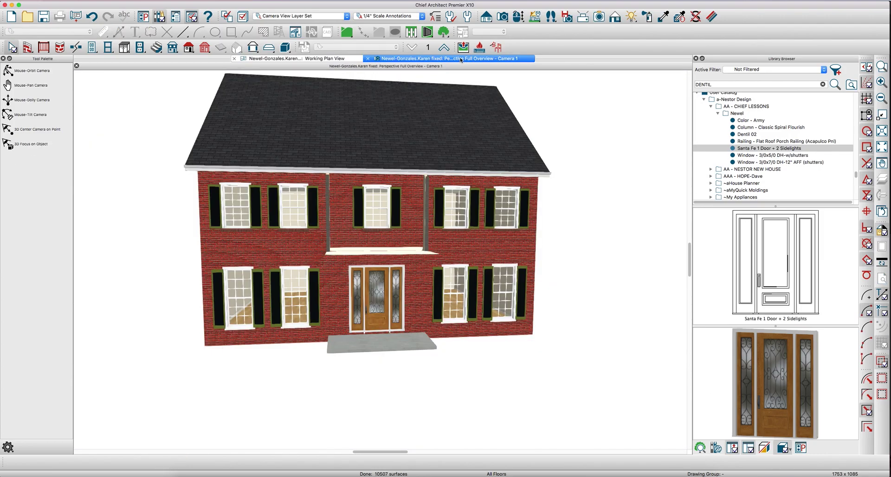
middle_click_drag(391, 268, 371, 291)
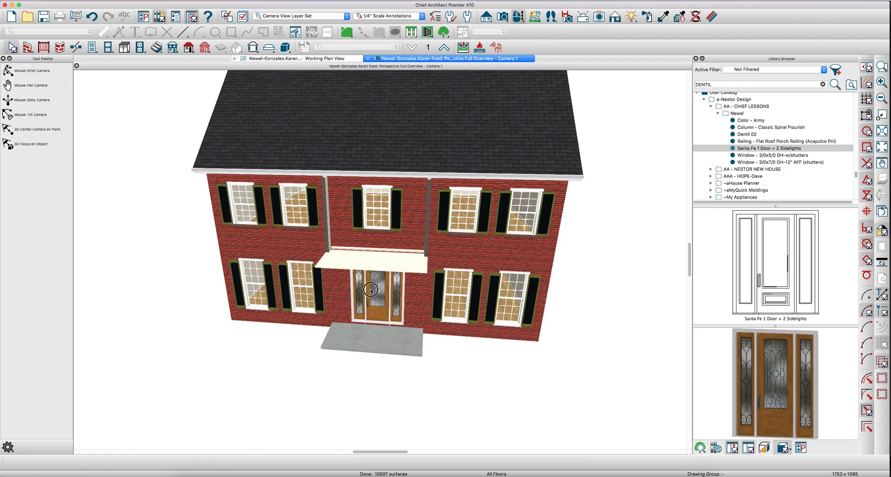
left_click(335, 58)
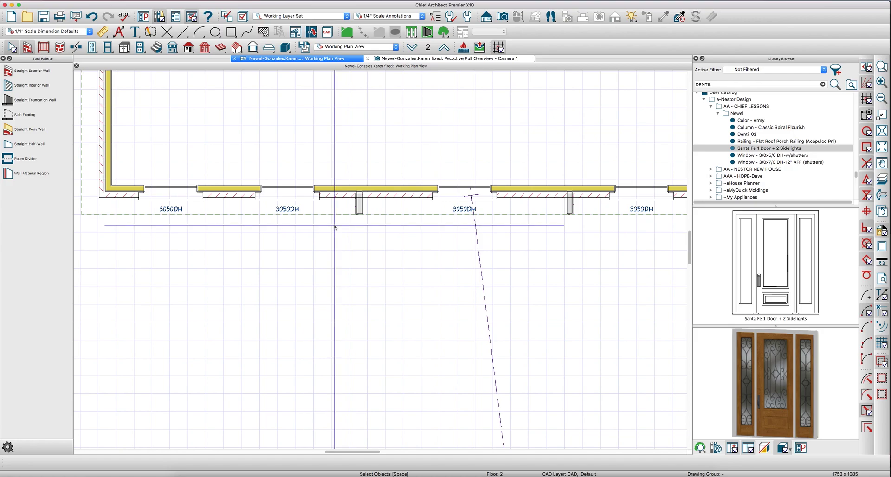
Step: Draw the library railing "Flat Roof Porch Railing (Acapulco Pnl)" along the three open sides of the porch outline on floor 2
left_click(788, 141)
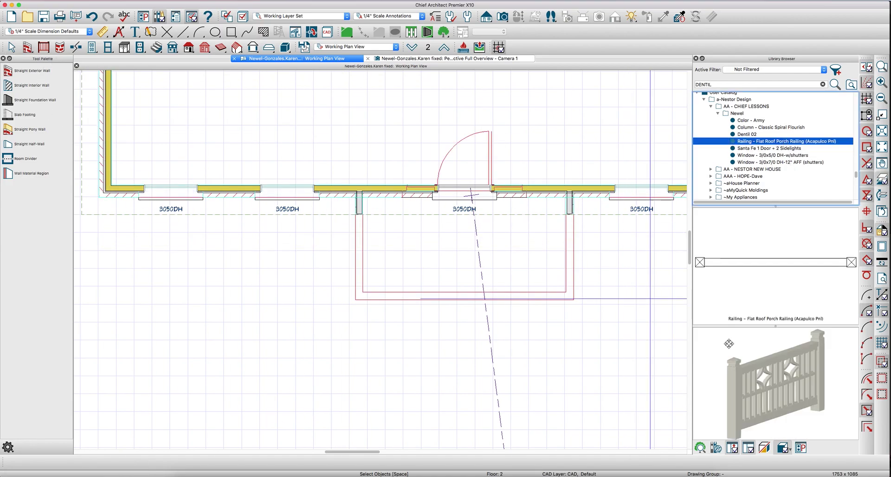
left_click_drag(820, 369, 723, 357)
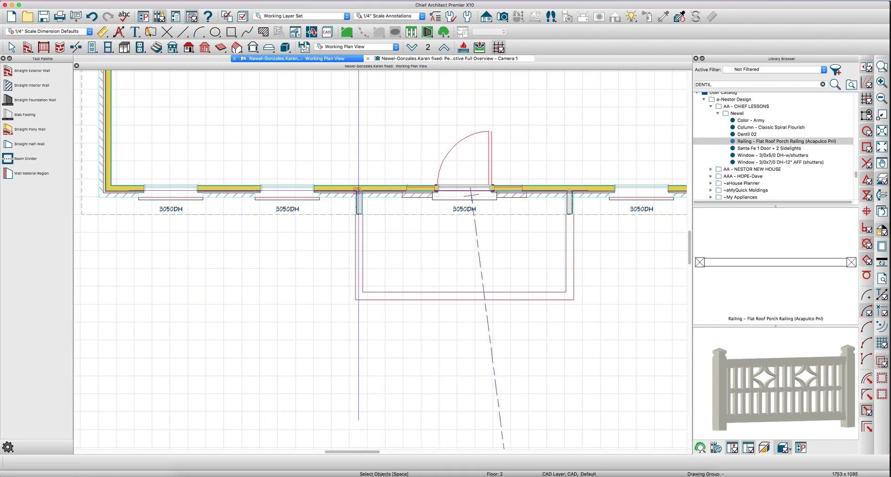
left_click(358, 190)
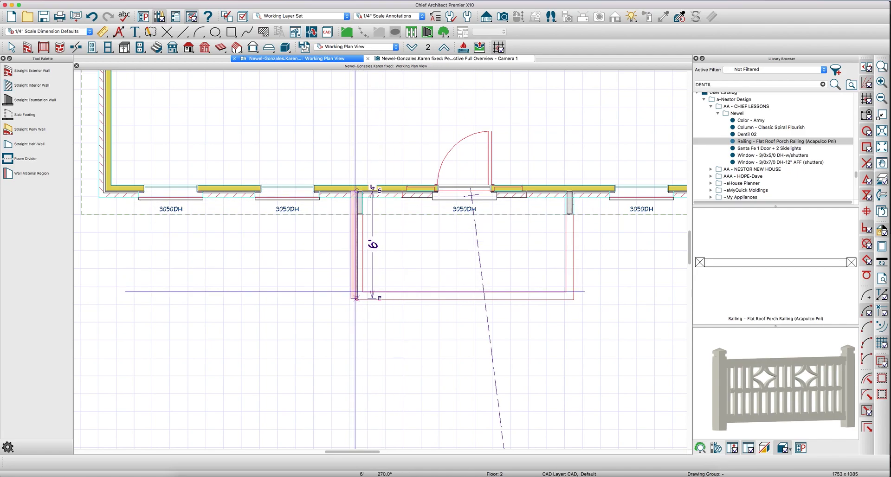
left_click(354, 297)
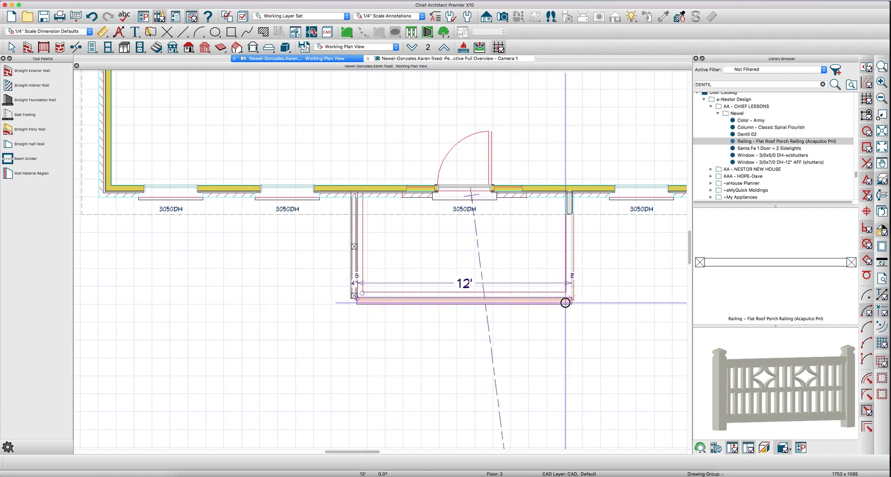
left_click(568, 300)
left_click(568, 188)
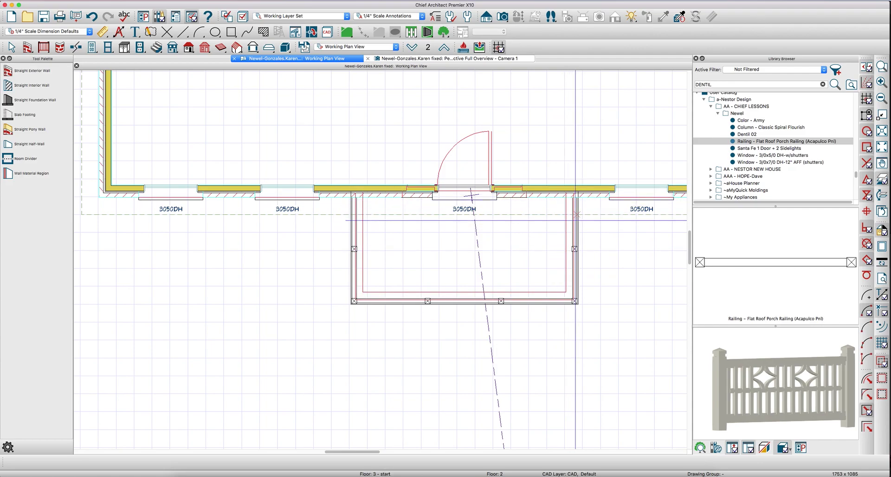
Step: Move the right, front and left railings into alignment with the porch wall outlines of the floor below
left_click(575, 249)
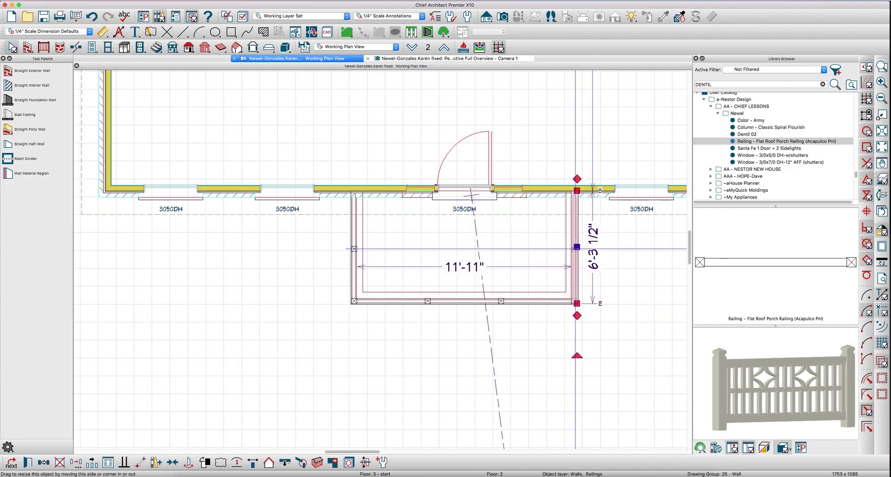
left_click_drag(575, 248, 570, 246)
left_click(524, 302)
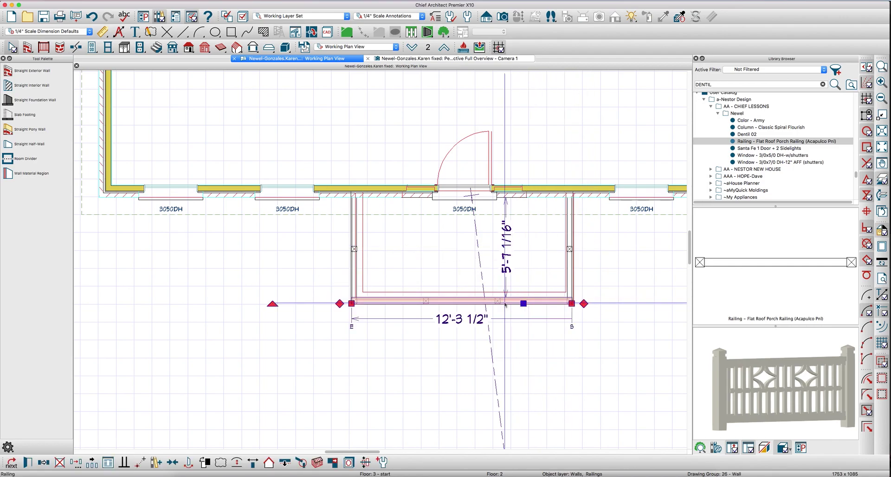
left_click_drag(520, 303, 516, 296)
left_click(517, 302)
left_click(354, 250)
left_click_drag(352, 246, 356, 246)
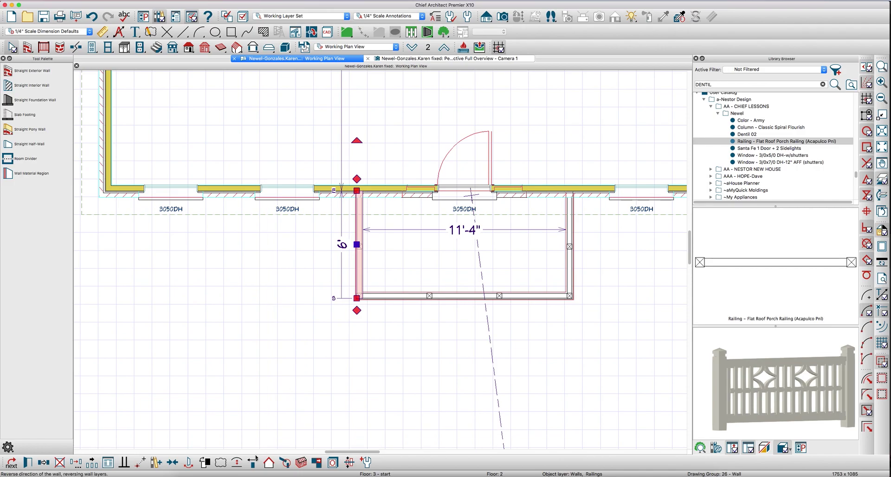
left_click(402, 328)
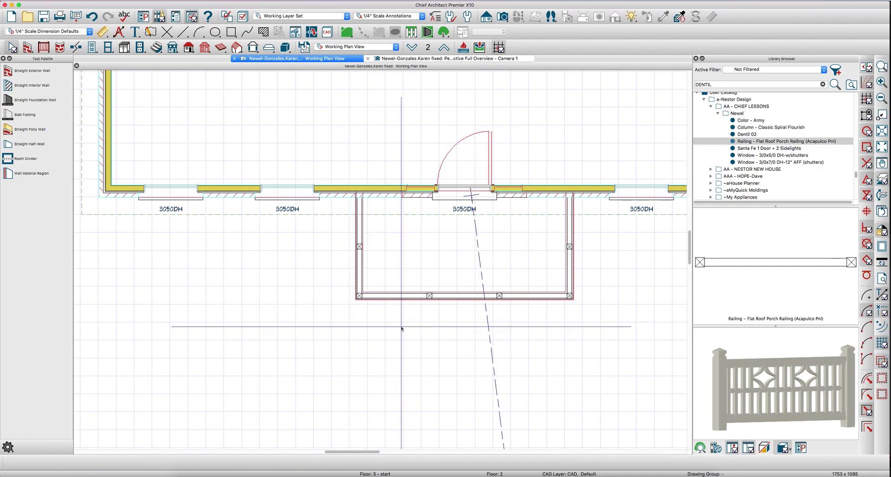
Step: Turn off Roof Over This Room for the area enclosed by the railings on floor 2
left_click(359, 283)
key("Escape")
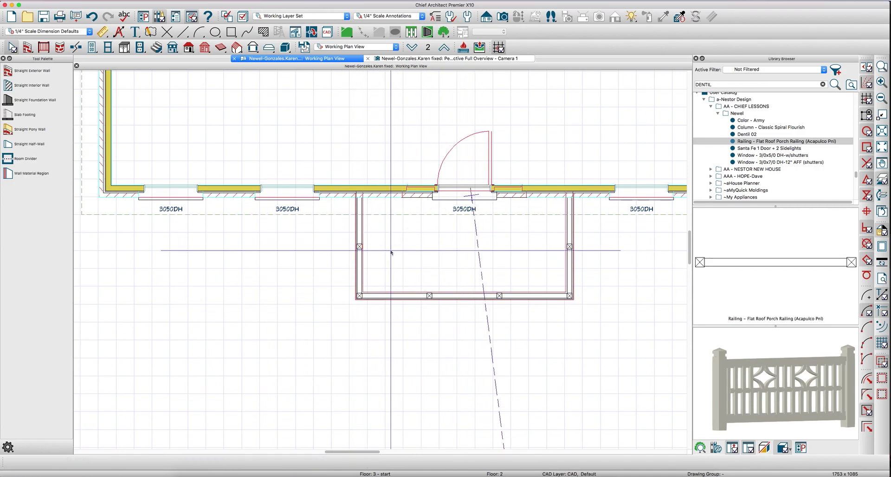
left_click(427, 268)
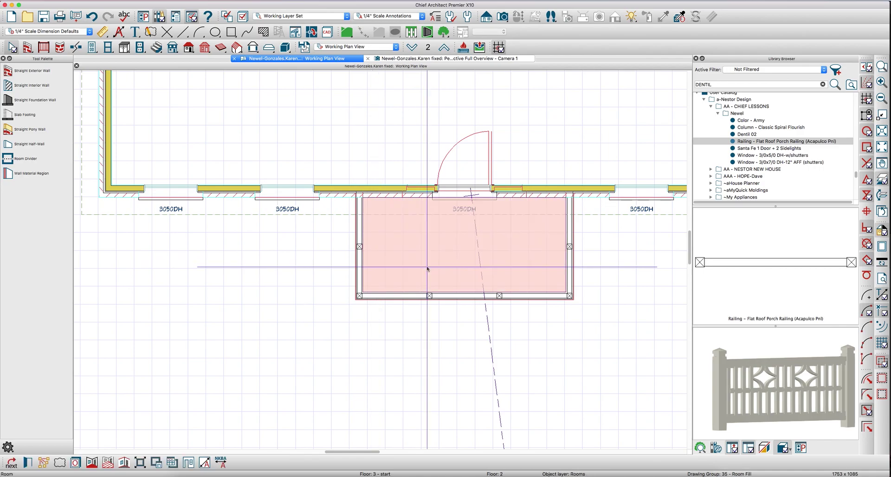
double_click(441, 209)
left_click(335, 79)
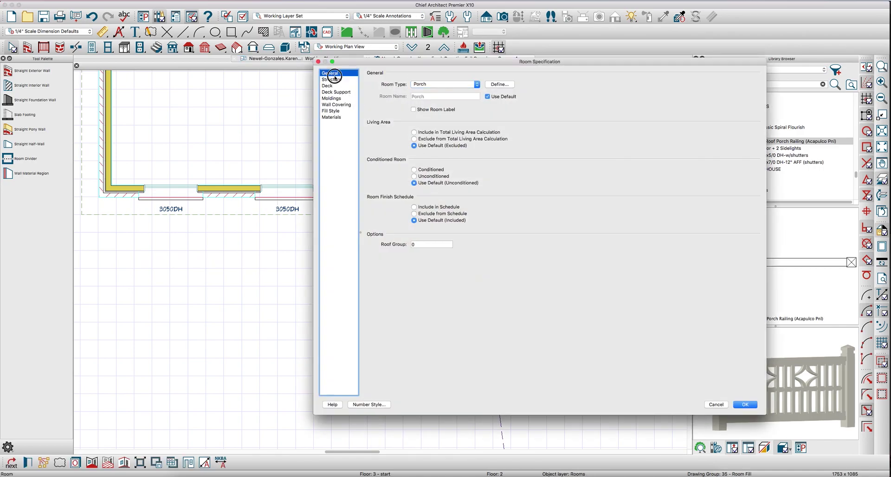
left_click(445, 240)
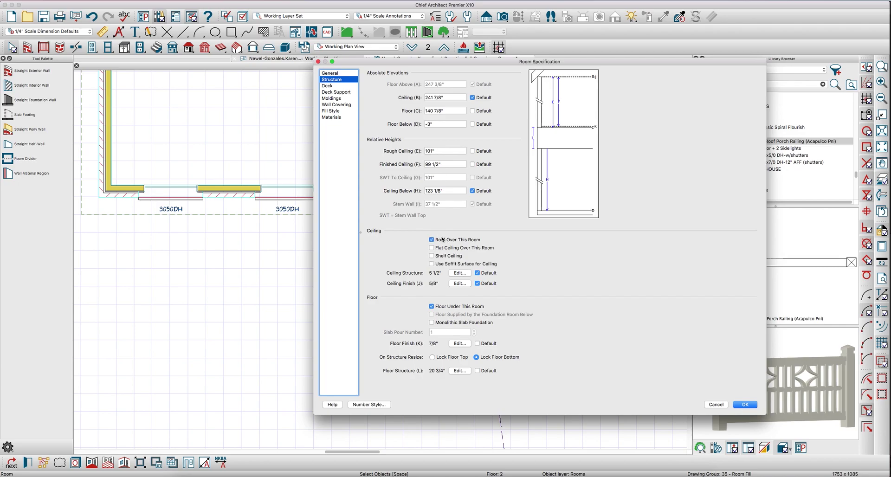
left_click(442, 247)
left_click(439, 241)
left_click(755, 404)
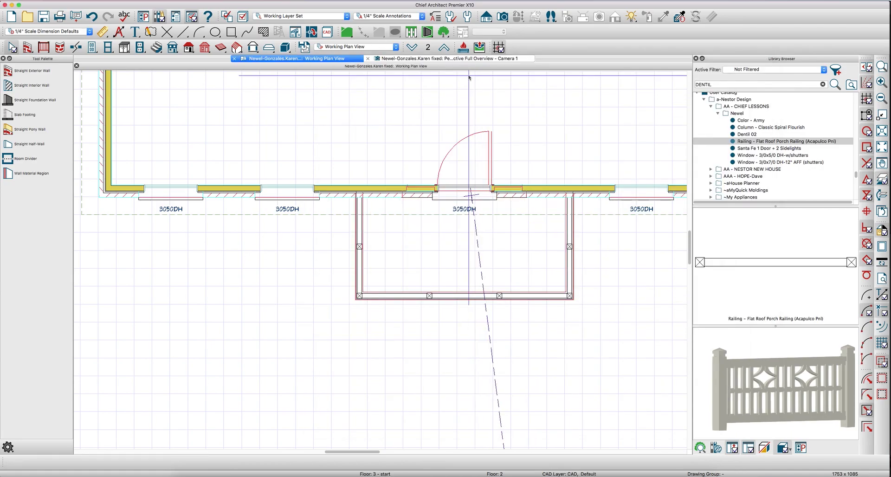
Step: Examine the railed porch roof from above in the 3D perspective overview
left_click(458, 58)
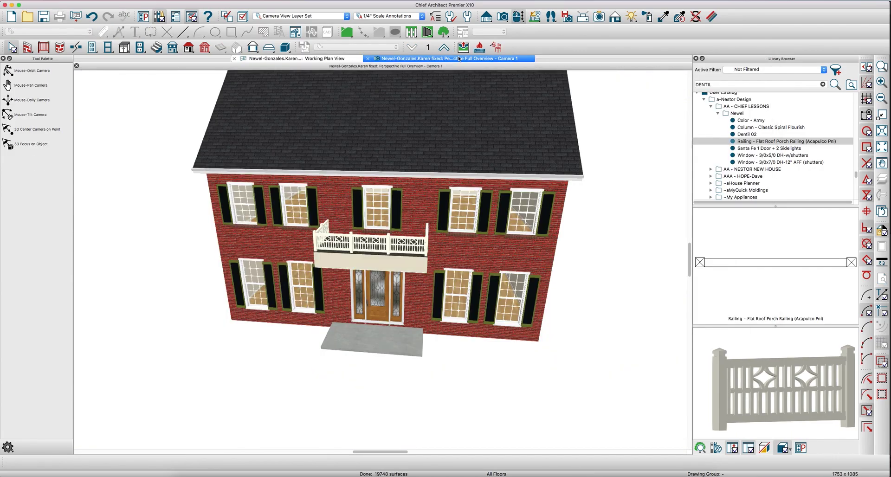
key("o")
left_click_drag(364, 252, 399, 306)
key("Escape")
left_click_drag(405, 270, 395, 254)
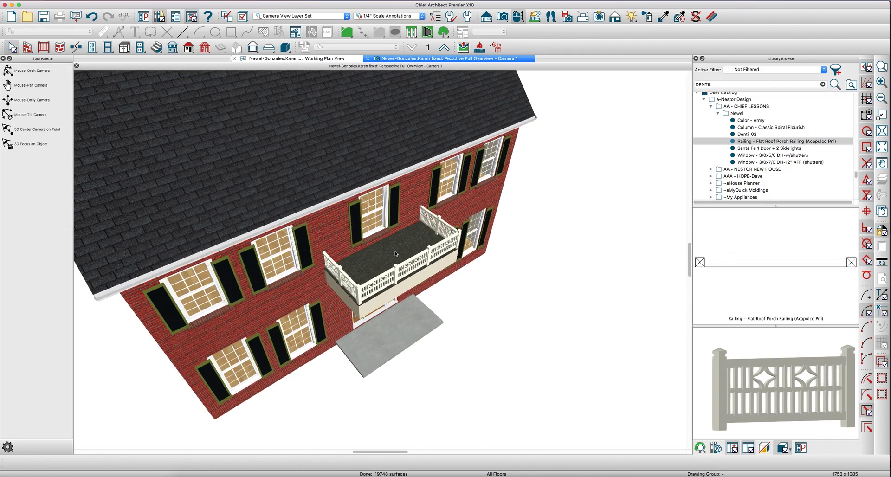
Step: Change the material of the railed room's top floor finish layer to Hickory (honey)
double_click(394, 250)
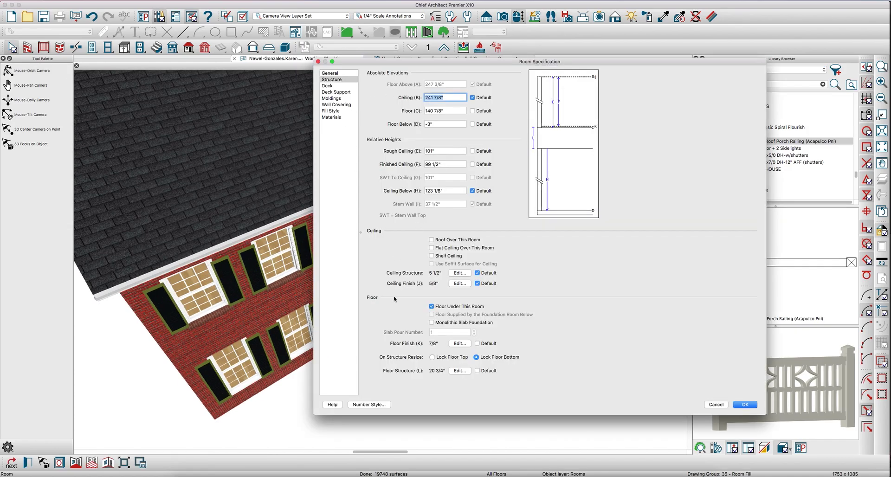
left_click(460, 343)
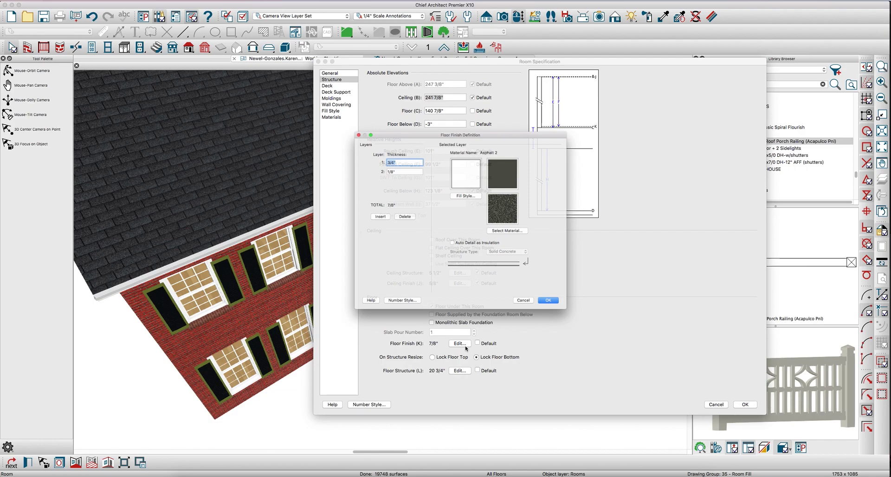
left_click(508, 204)
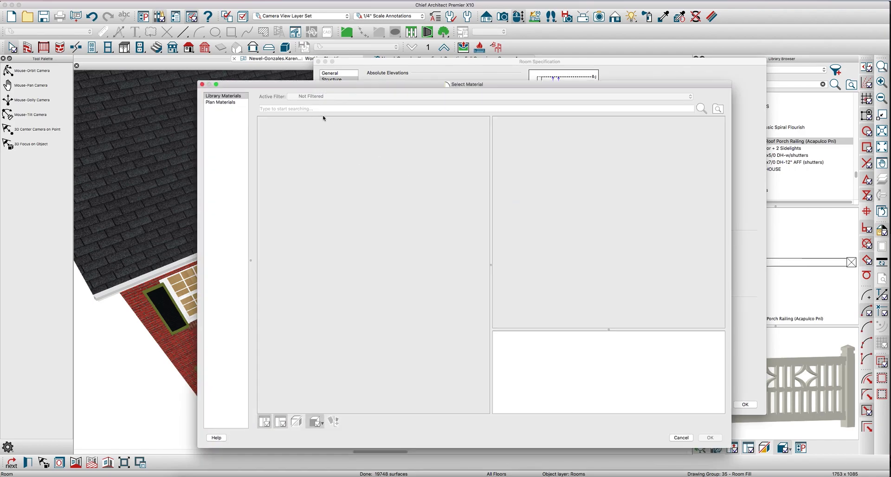
left_click(220, 102)
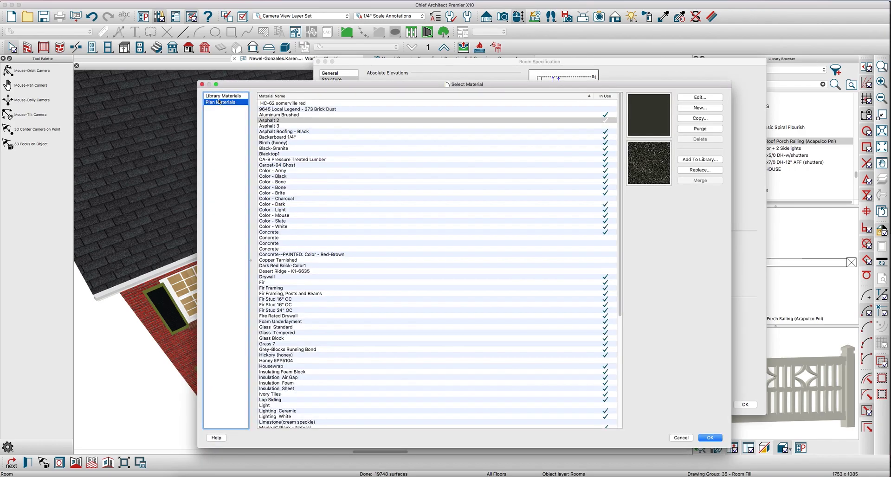
left_click(281, 355)
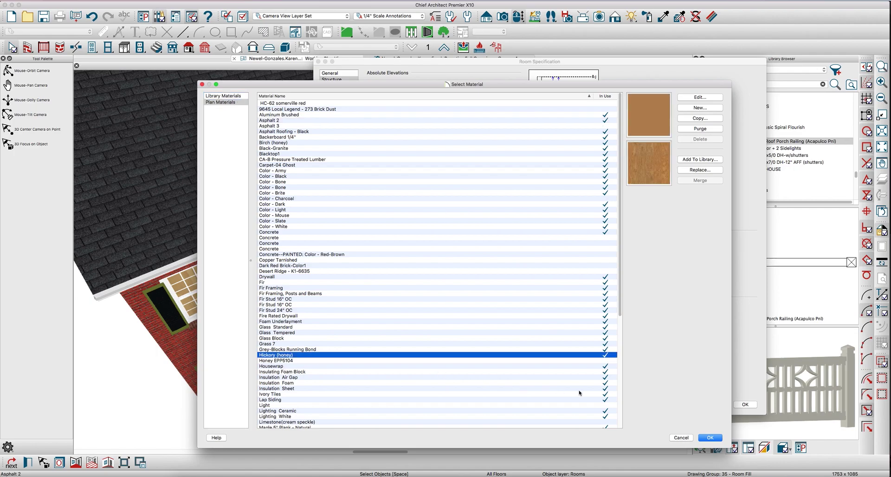
left_click(710, 438)
left_click(563, 314)
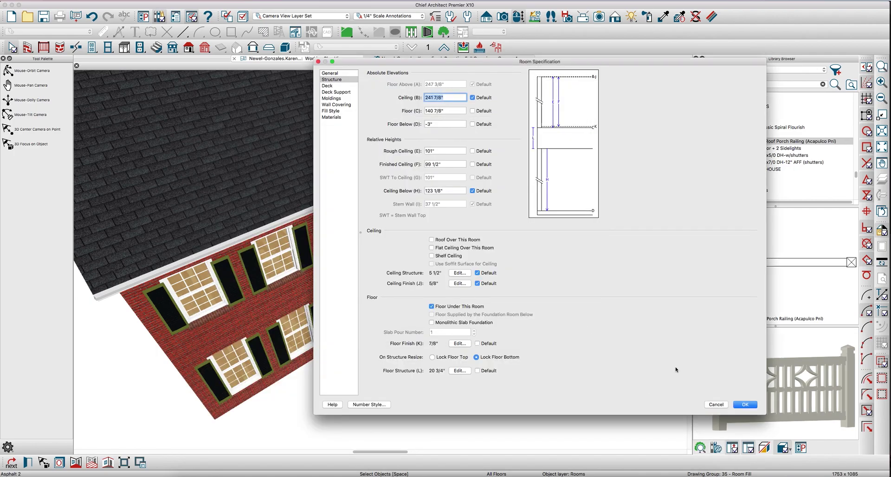
left_click(744, 404)
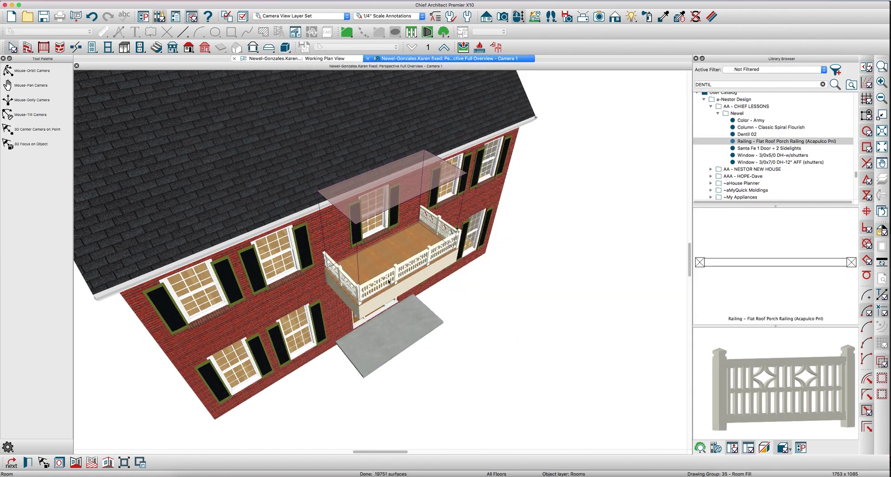
Step: Set the material of the railed room's top floor finish layer to Asphalt 2
double_click(390, 251)
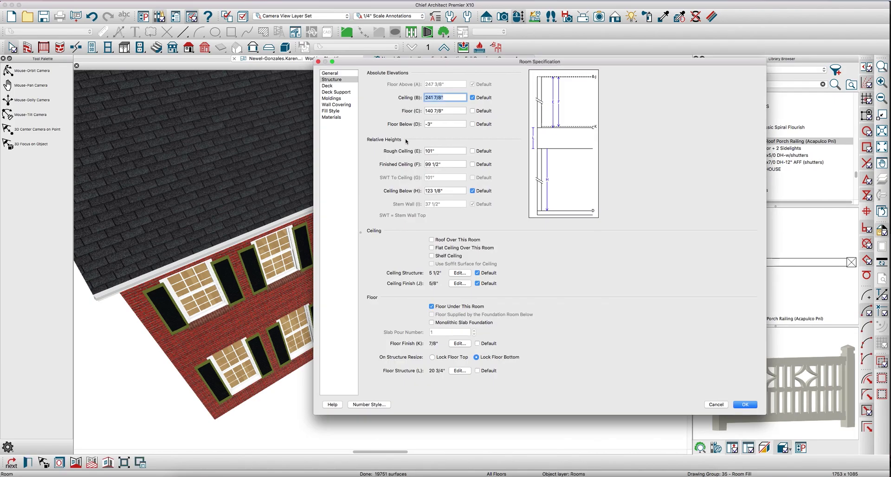
left_click(459, 343)
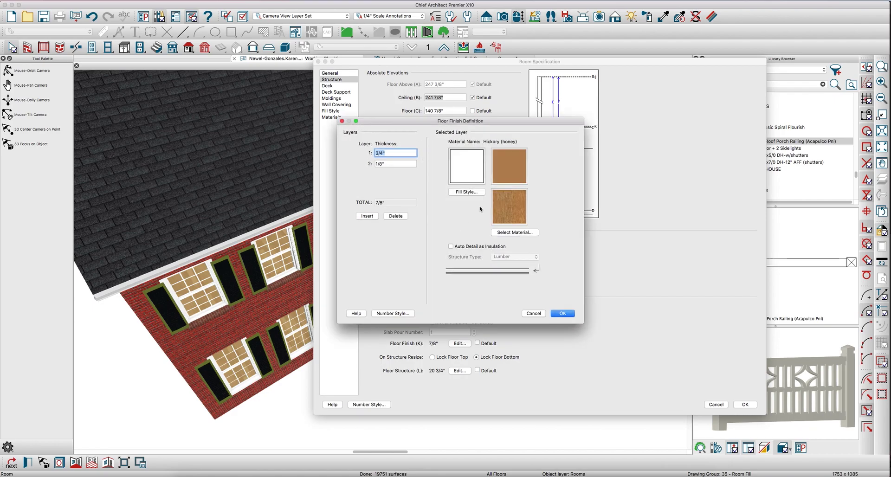
left_click(510, 197)
scroll(279, 162, "up", 8)
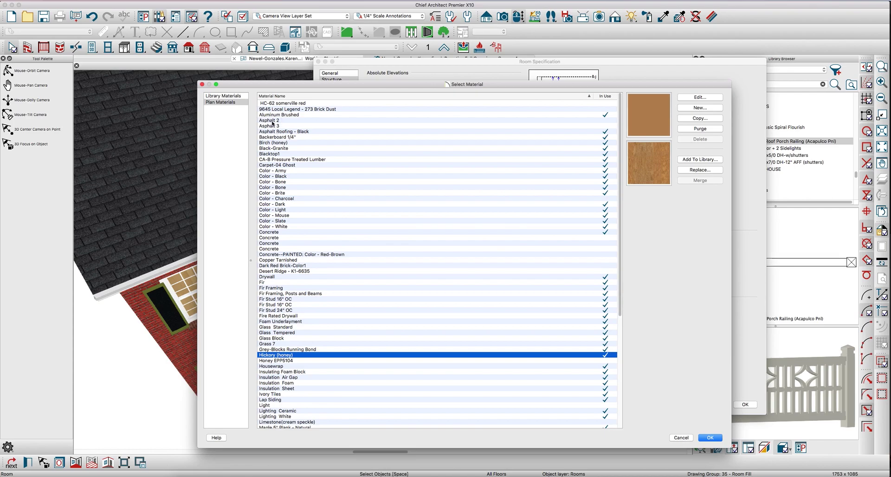
left_click(272, 121)
left_click(710, 437)
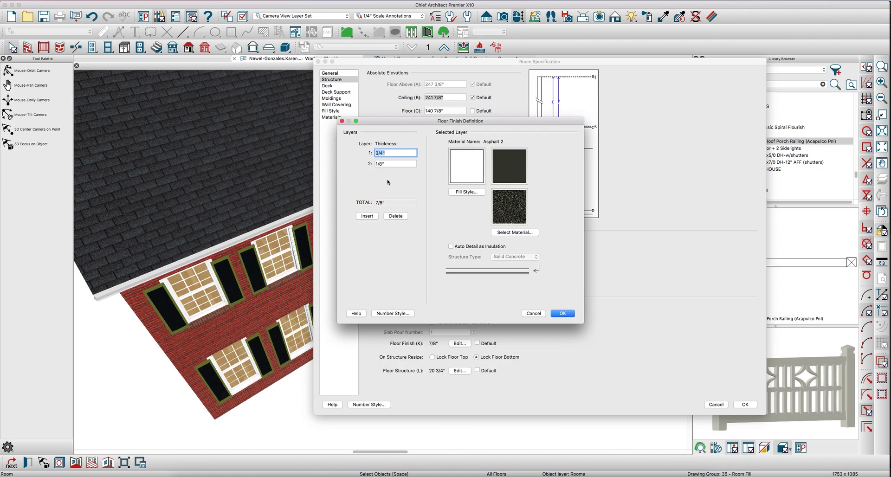
Step: Set the Asphalt 2 floor finish layer to 1/2" thick, delete the Foam Underlayment layer, and apply the room changes
type(".5")
key("Tab")
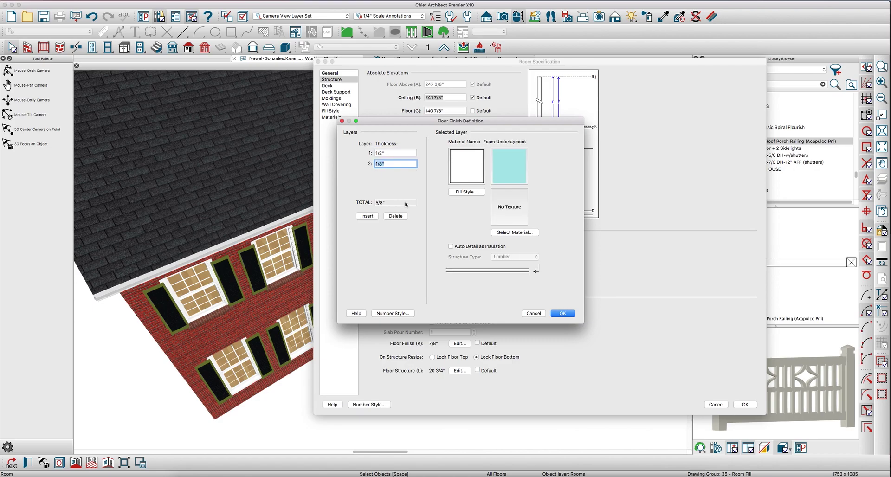
left_click(389, 219)
left_click(563, 313)
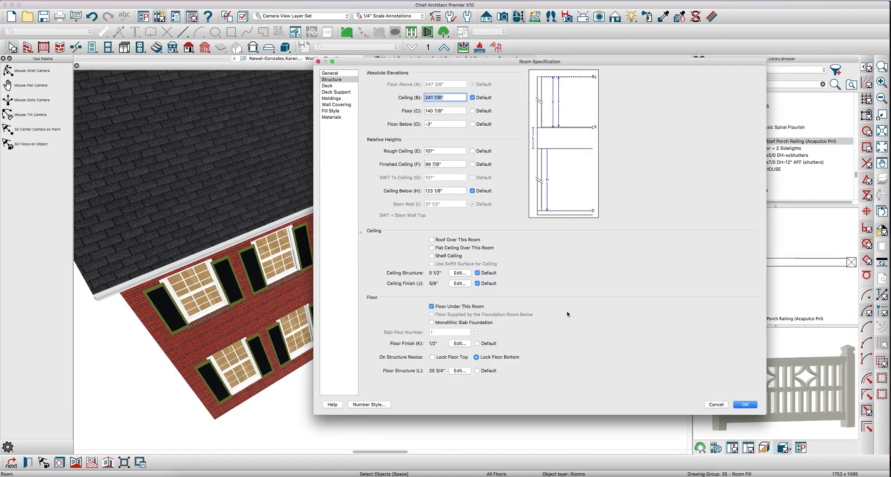
left_click(744, 404)
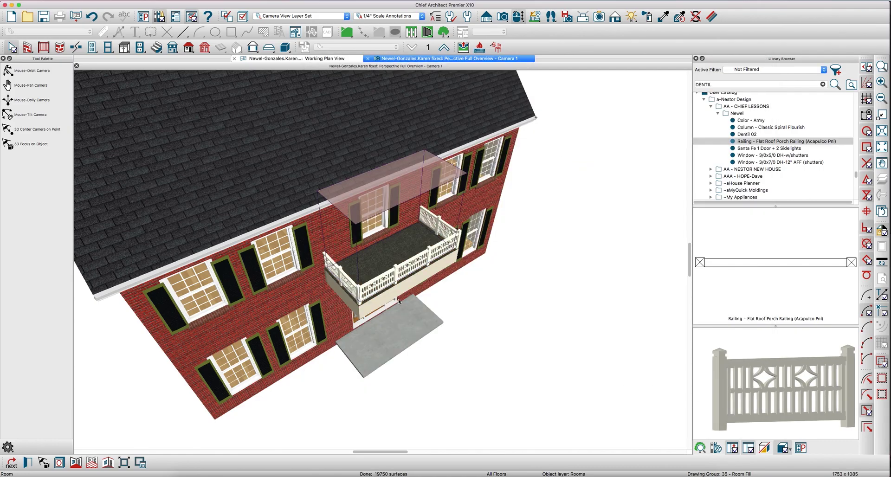
Step: Set the Fir Framing layer in the railed room's floor structure to 18" thick and apply the room changes
middle_click_drag(392, 294, 368, 312)
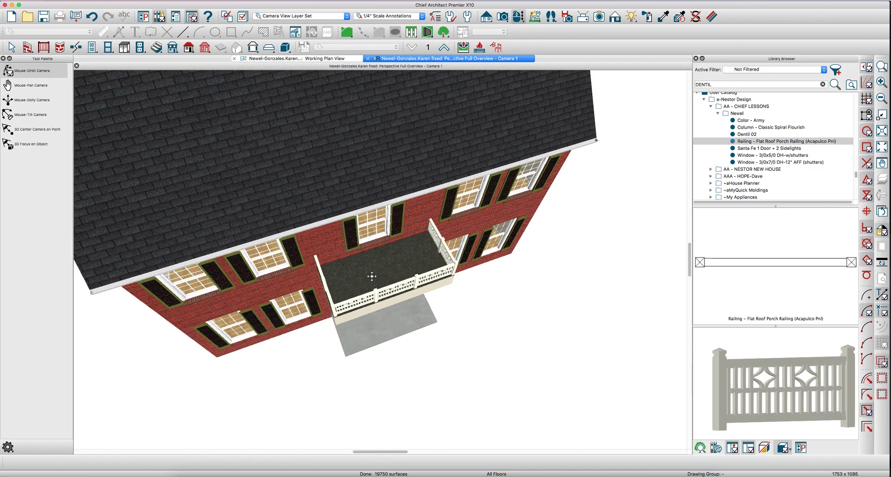
scroll(372, 276, "up", 3)
key("Escape")
double_click(378, 293)
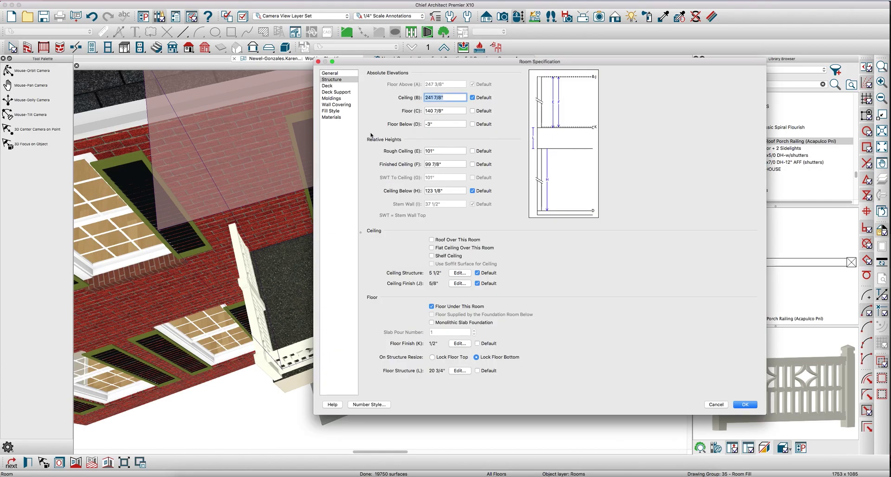
left_click(458, 370)
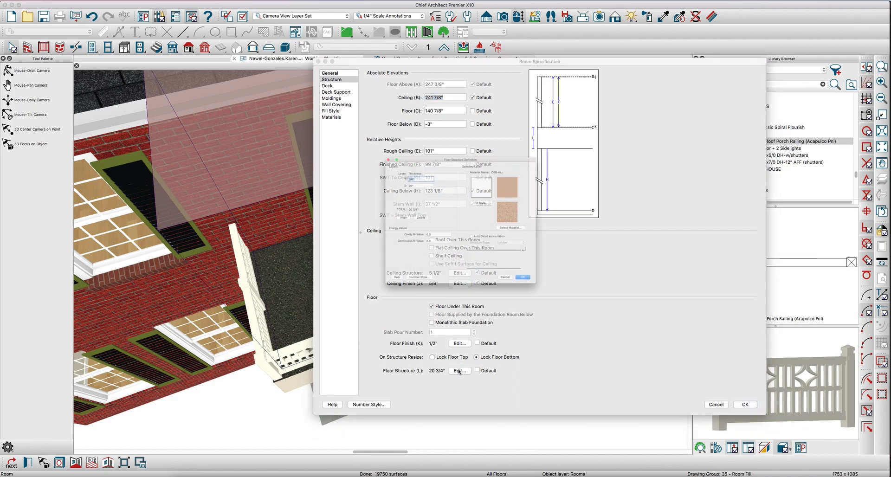
left_click_drag(392, 162, 343, 163)
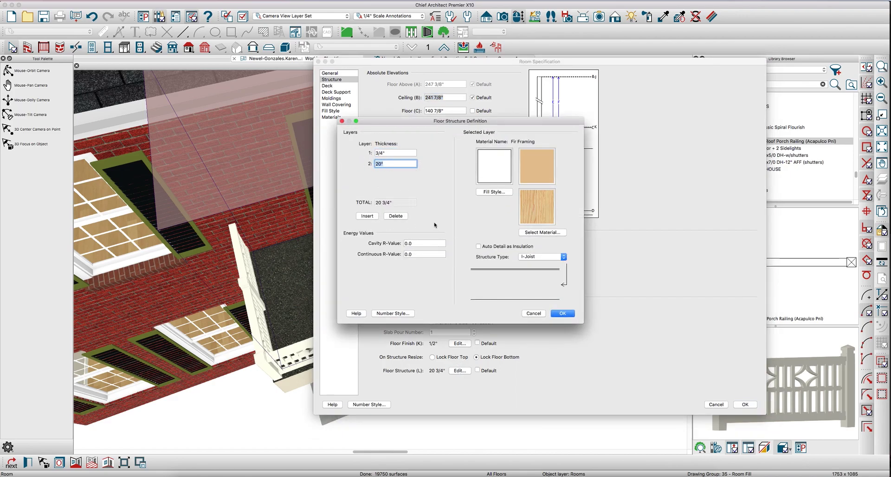
type("1/4")
key("Tab")
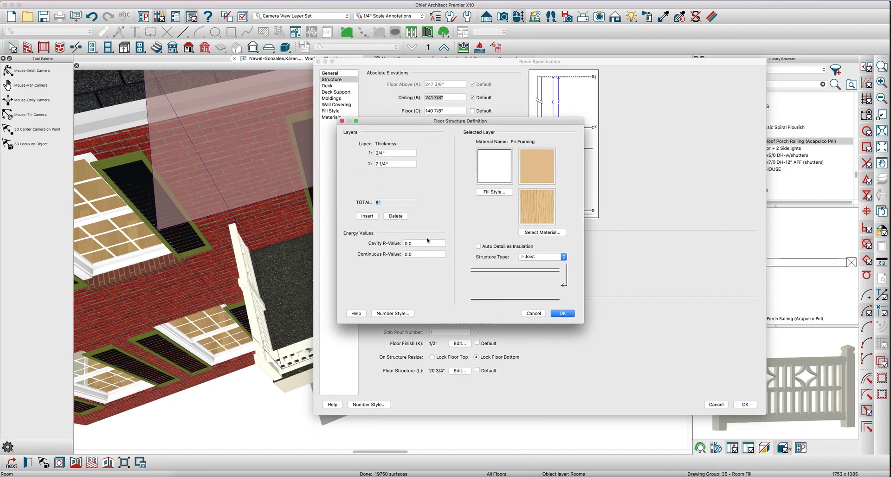
key("shift+Tab")
type("18")
key("Tab")
key("Return")
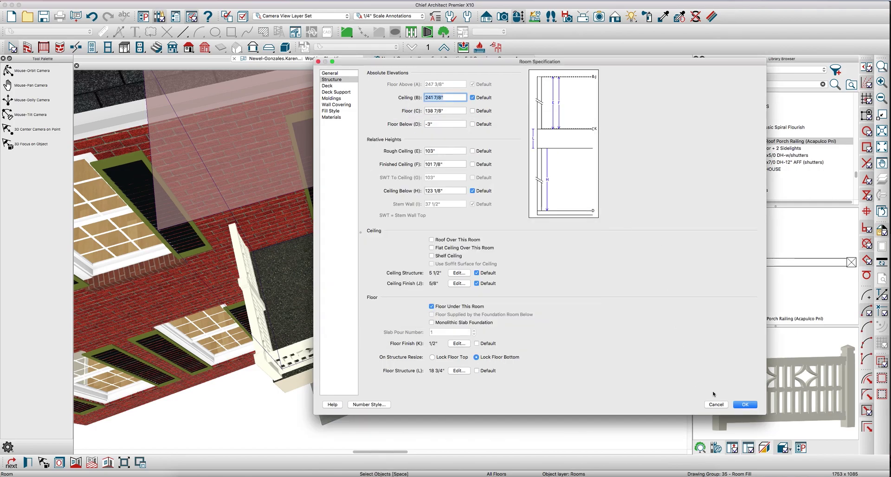
left_click(745, 405)
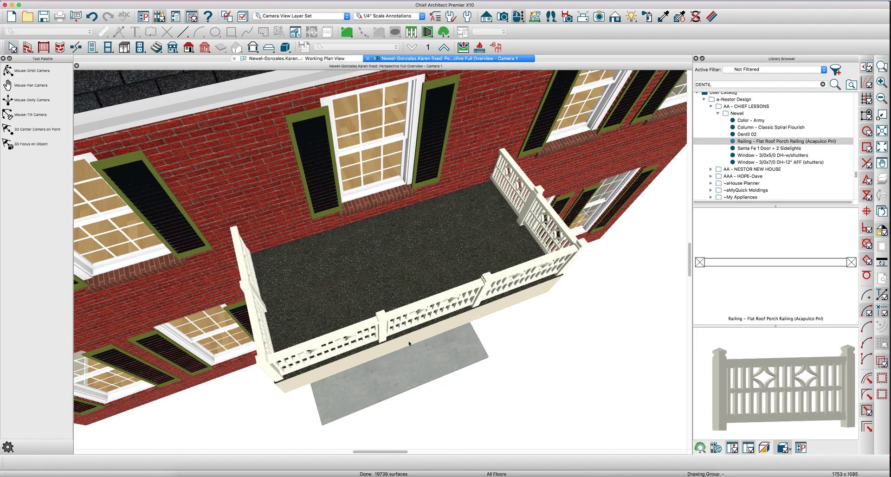
Step: Inspect the porch roof fascia and railing from the front and side in 3D, and return to the floor 2 working plan
left_click_drag(408, 341, 394, 265)
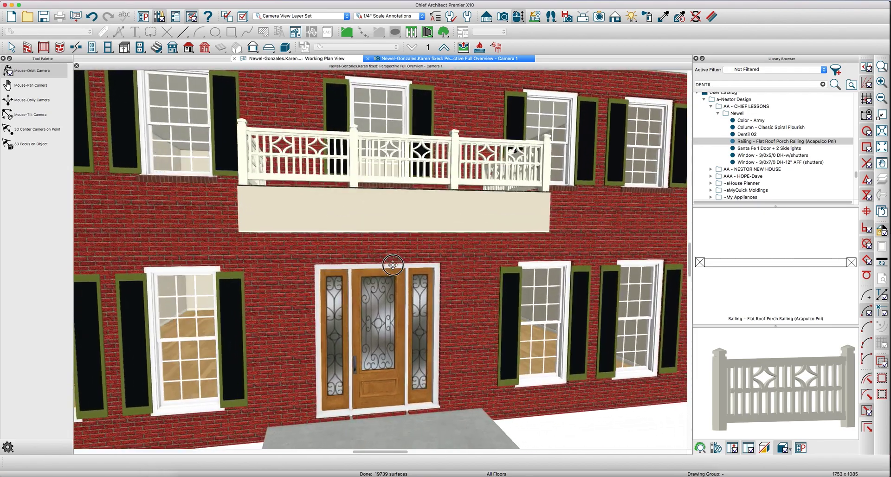
left_click_drag(377, 213, 396, 222)
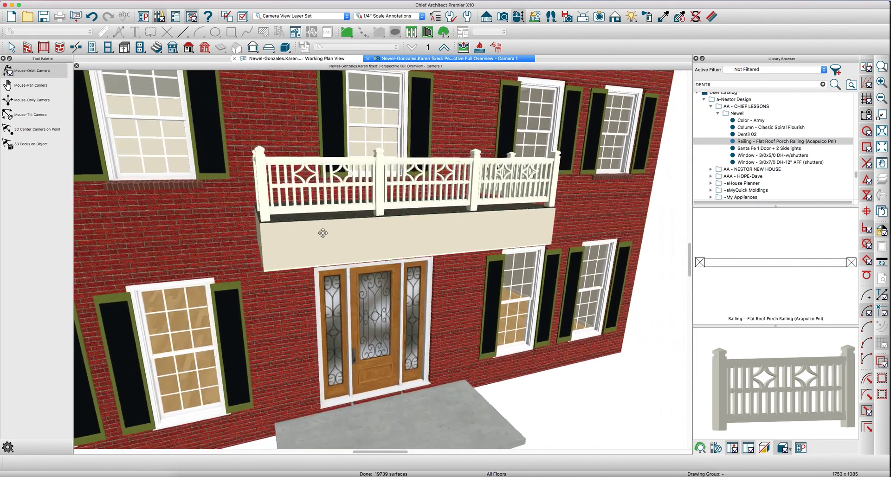
left_click_drag(324, 227, 342, 238)
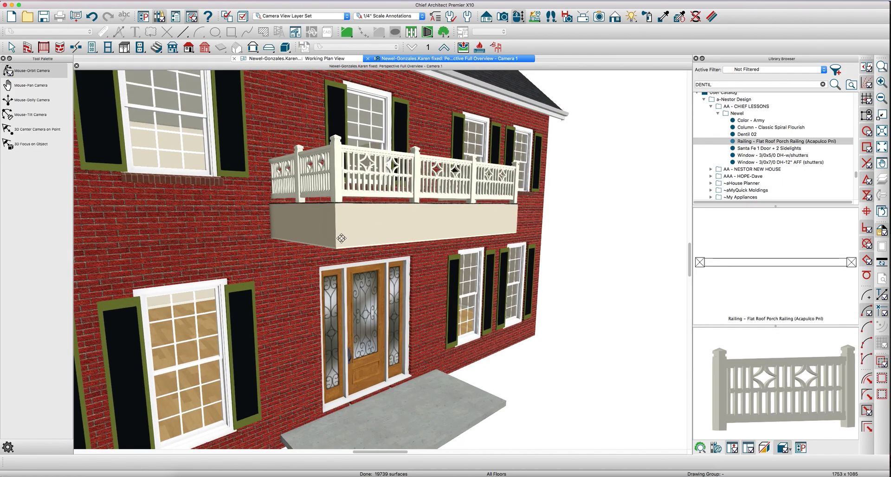
key("space")
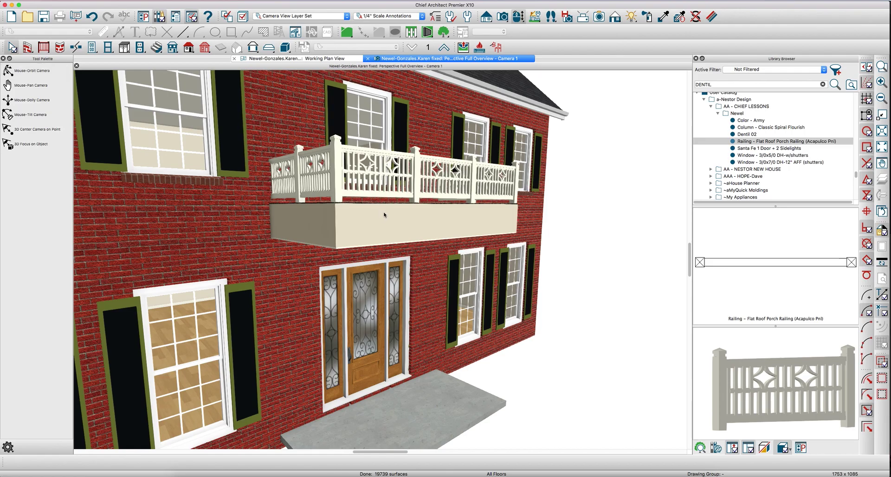
key("space")
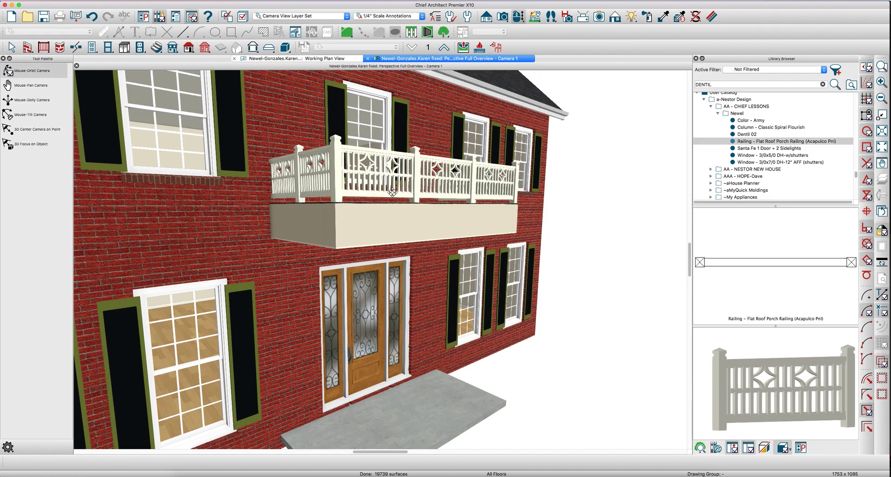
left_click(327, 59)
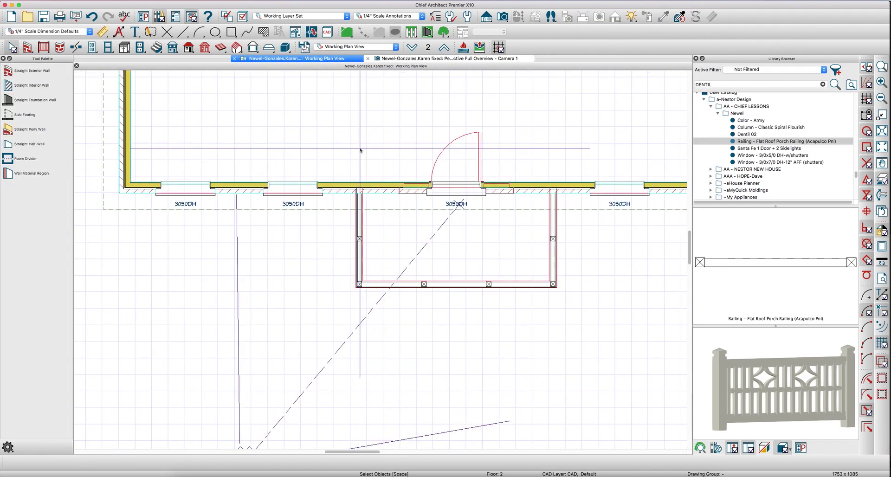
scroll(347, 241, "up", 3)
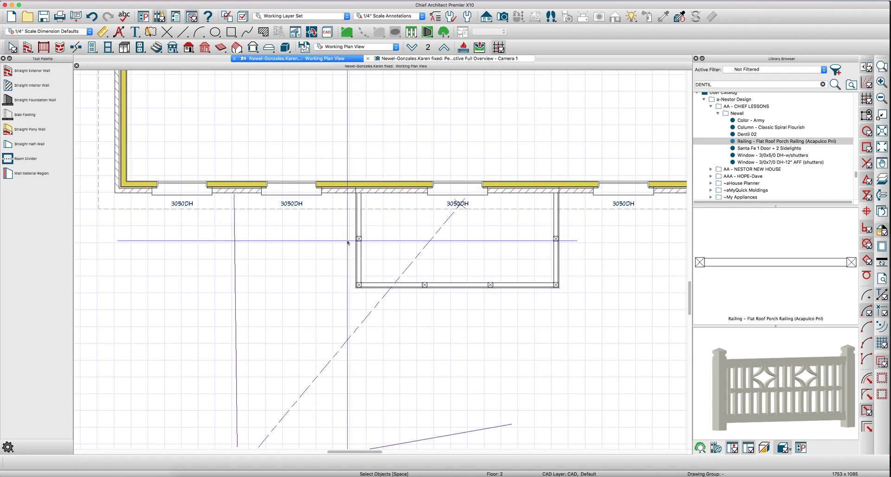
Step: Draw a rectangular molding polyline about 6'-3" deep around the entry porch outline on floor 1
left_click(411, 46)
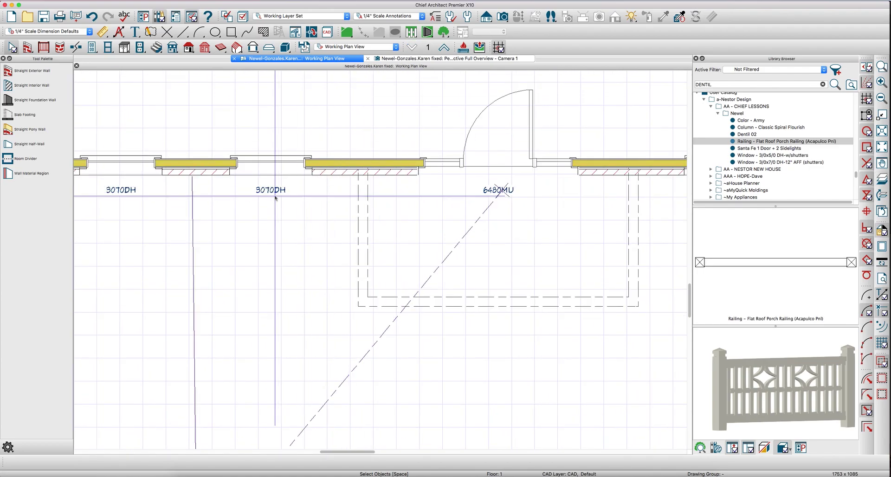
scroll(465, 258, "up", 2)
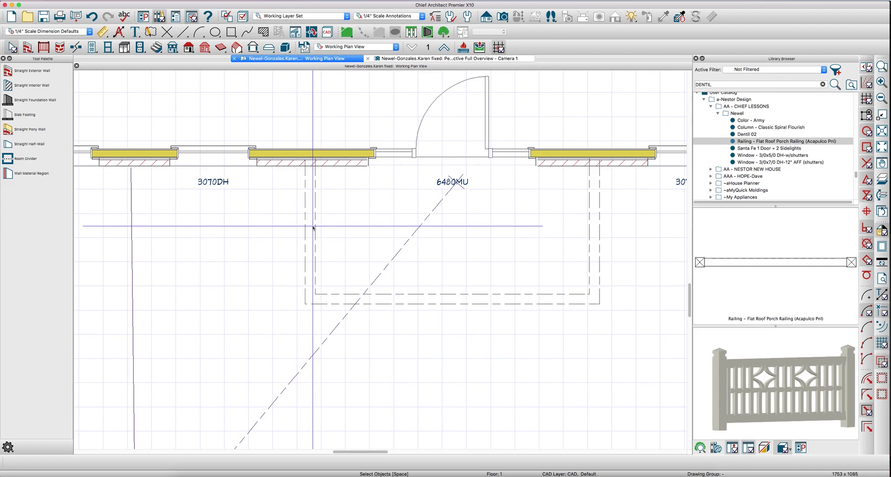
key("m")
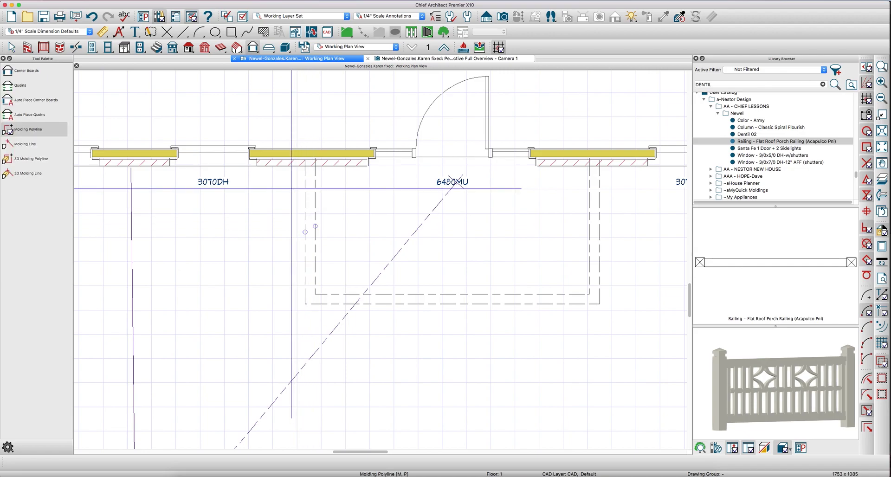
left_click_drag(290, 187, 615, 338)
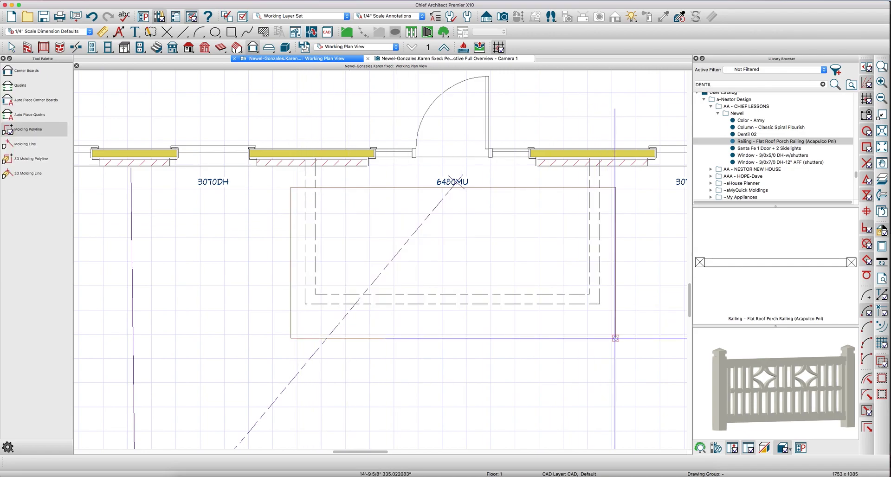
key("space")
left_click(534, 188)
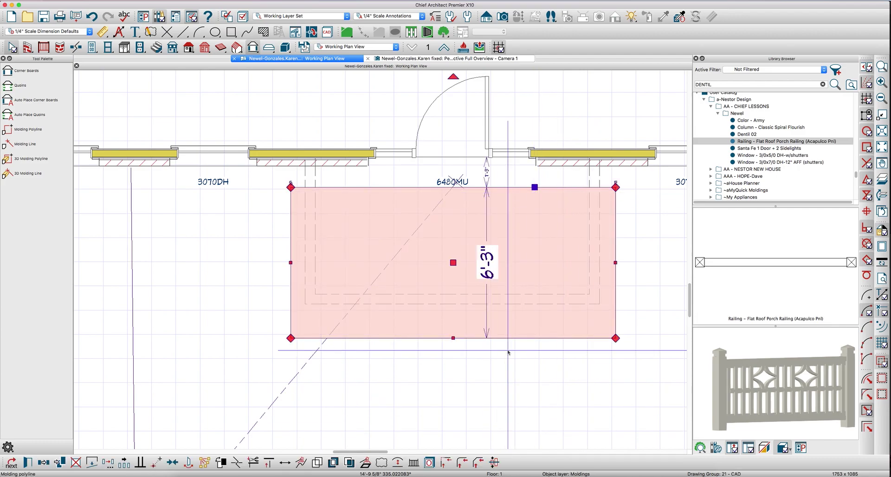
Step: Find the CA-001 profile in the library and add it to the new molding polyline
double_click(534, 209)
left_click(513, 210)
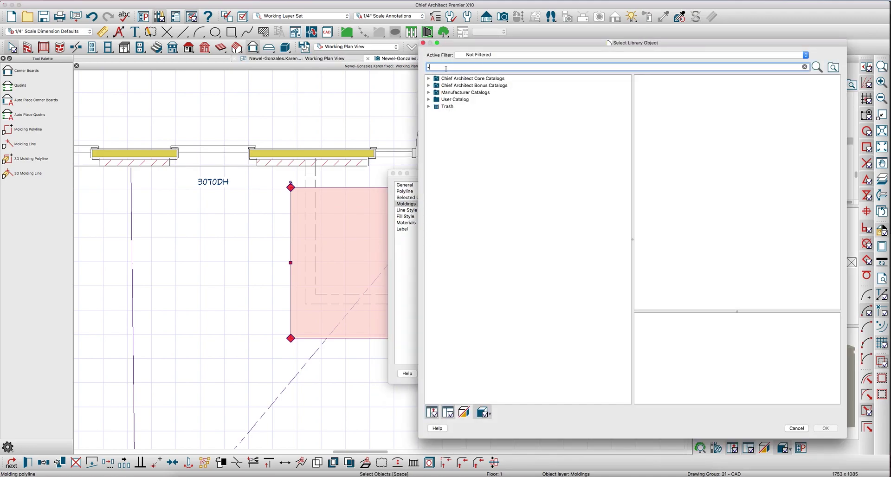
key("Return")
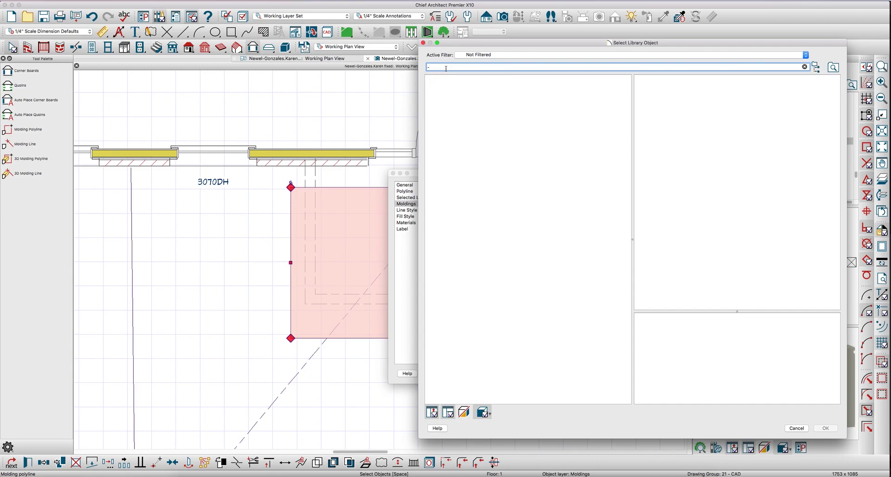
type("-001")
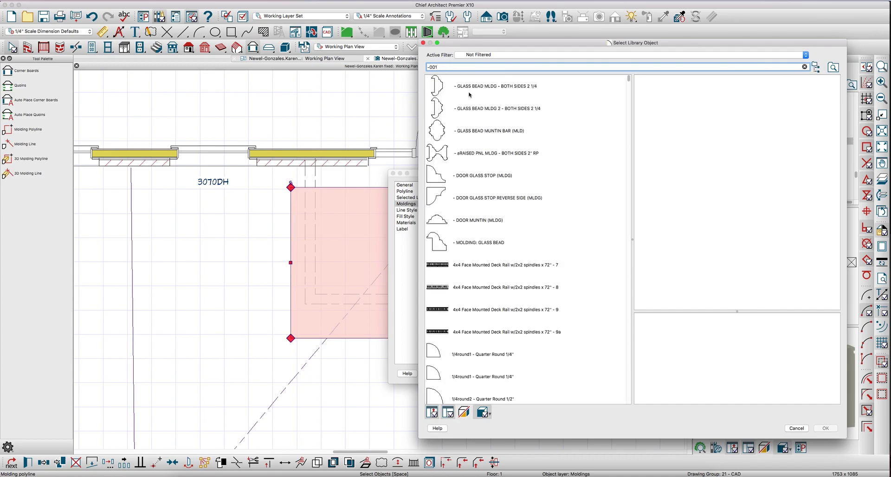
key("Return")
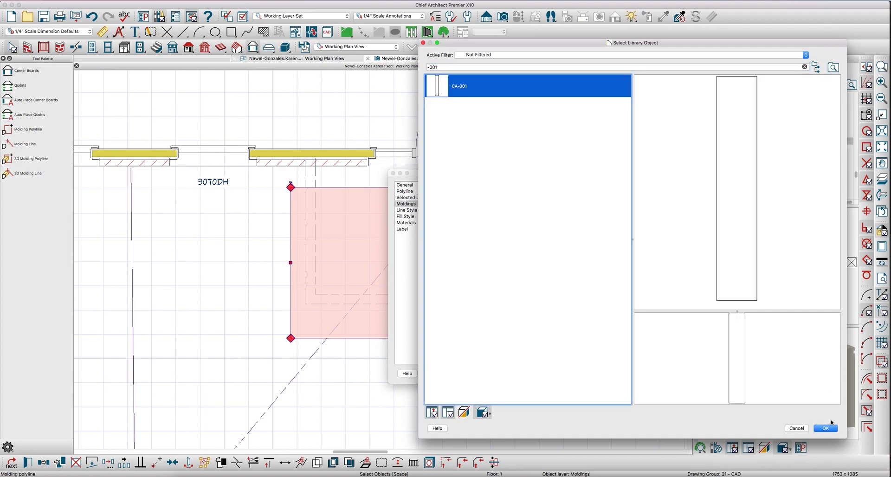
left_click(830, 426)
Step: Set the CA-001 profile's height to 7" and its width to 1 1/2"
left_click_drag(519, 265, 411, 257)
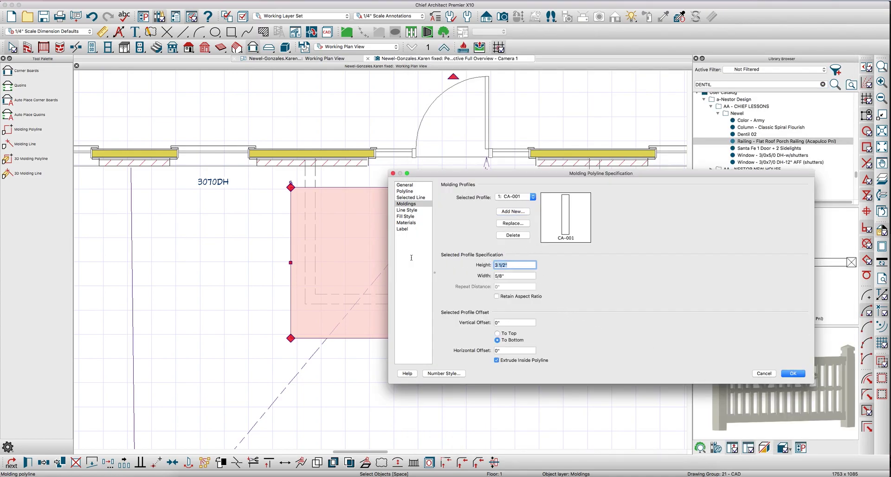
type("7")
key("Tab")
type("1")
key("Tab")
key("shift+Tab")
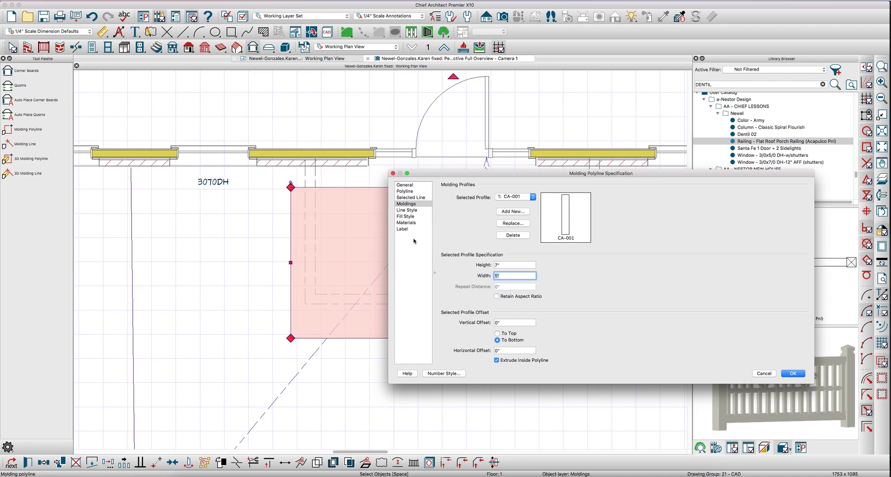
key("Tab")
Step: Set the molding polyline's height to 120", turn off Extrude Inside Polyline, and apply the changes
left_click(412, 185)
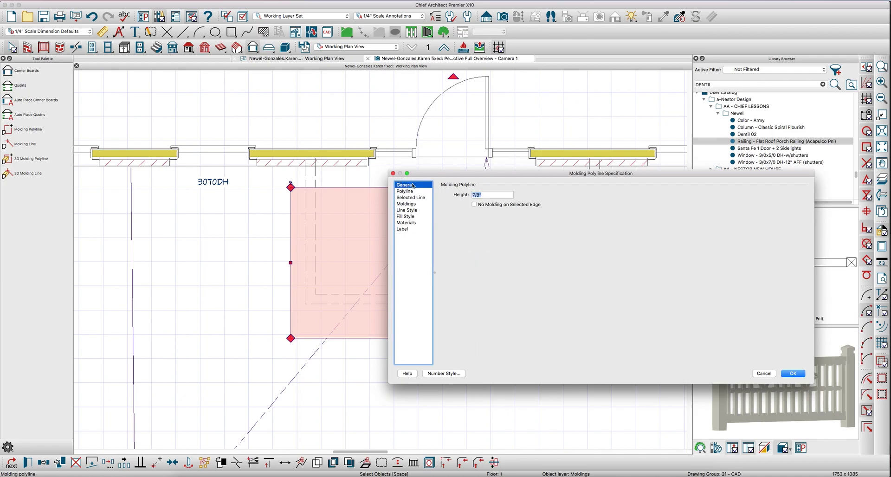
key("Tab")
type("2")
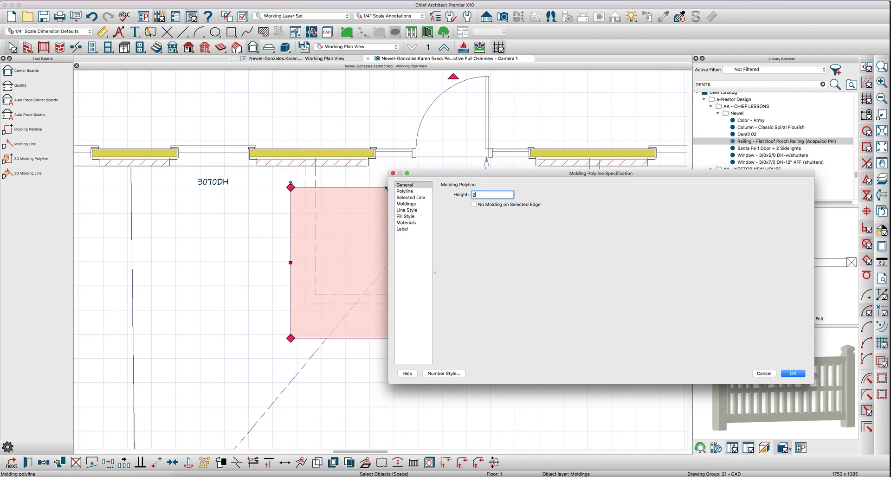
type("20")
key("Tab")
left_click(406, 204)
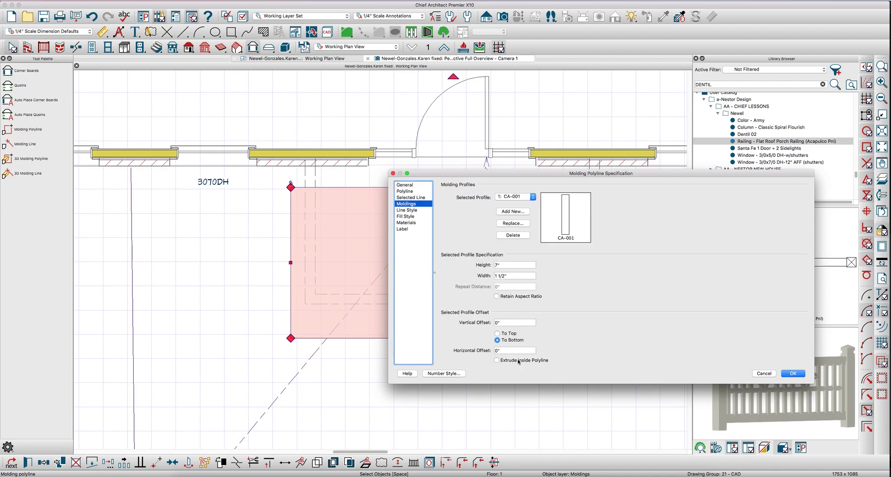
left_click(804, 375)
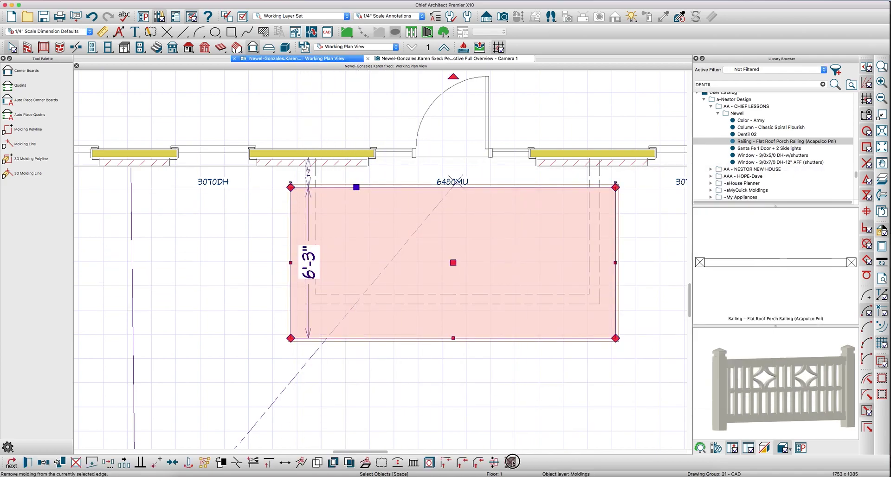
Step: Remove the molding from the house-side edge and fit the polyline to the porch outline, about 12'-2" wide and ending at the house wall
left_click_drag(355, 188, 356, 166)
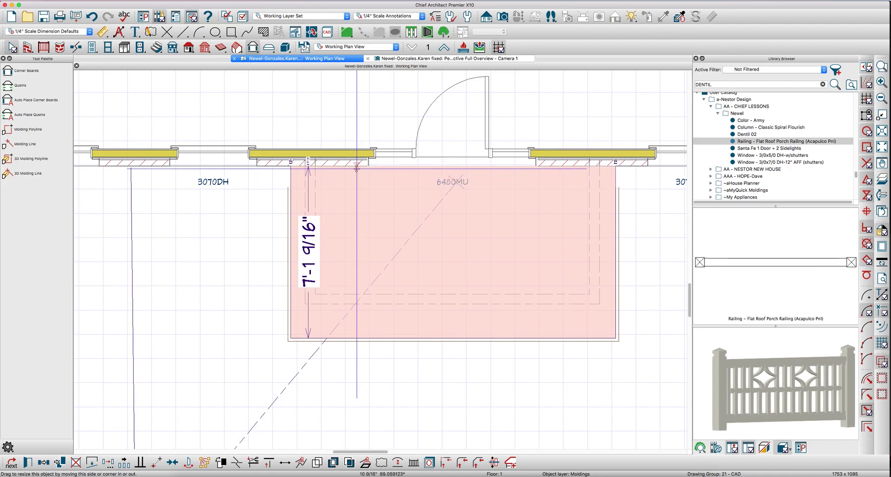
left_click_drag(290, 254, 305, 253)
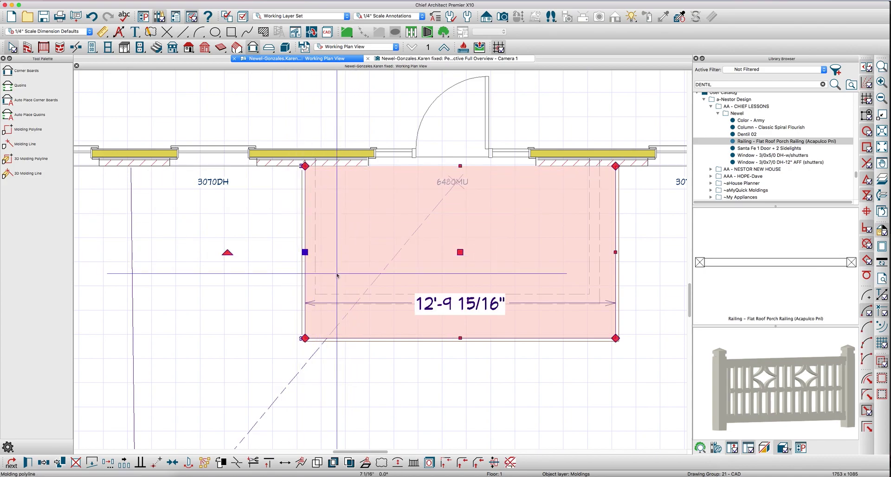
left_click_drag(460, 339, 459, 304)
left_click_drag(617, 234, 599, 234)
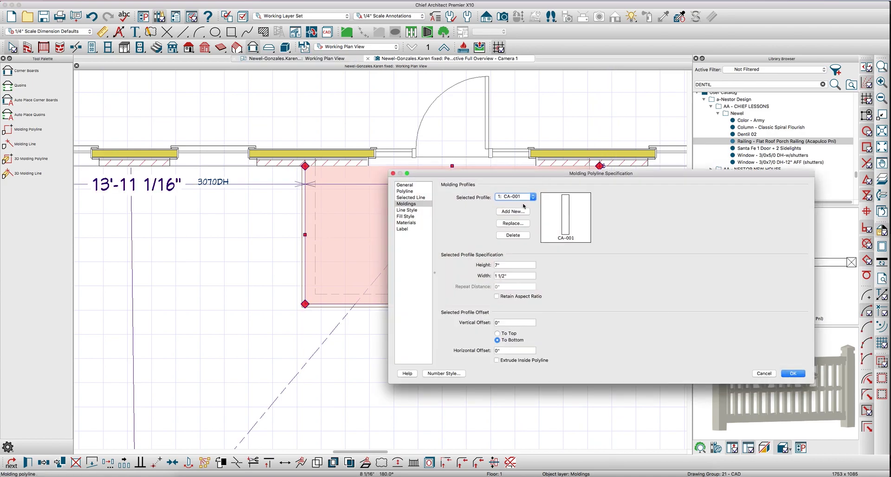
key("Escape")
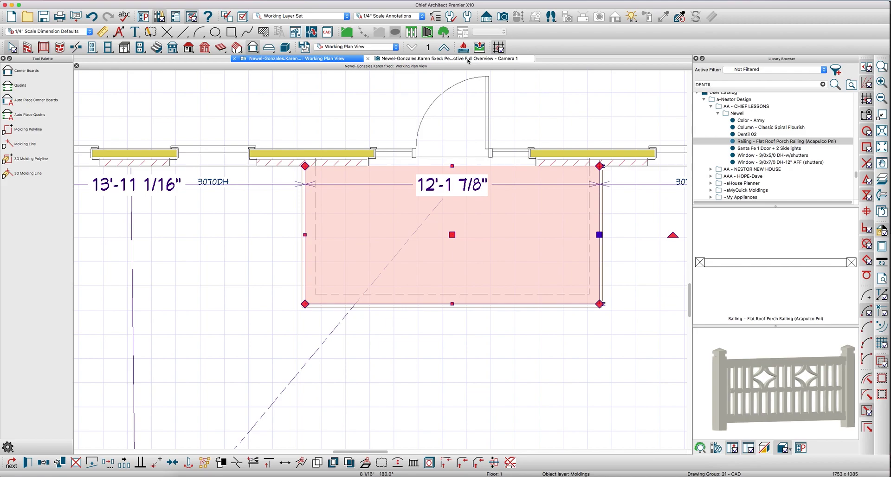
Step: Show the 3D camera view beside the floor 1 plan and examine the new molding from above and below
left_click_drag(468, 60, 497, 234)
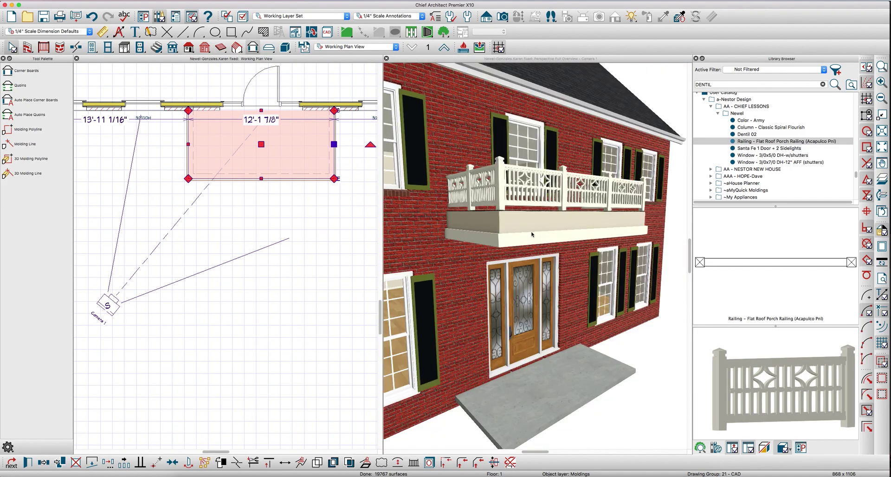
left_click(532, 235)
left_click_drag(534, 231, 518, 251)
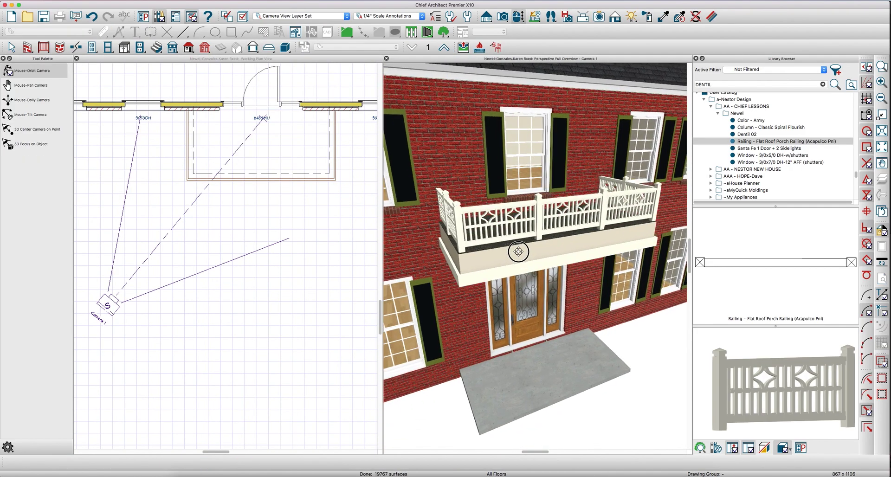
scroll(472, 268, "up", 4)
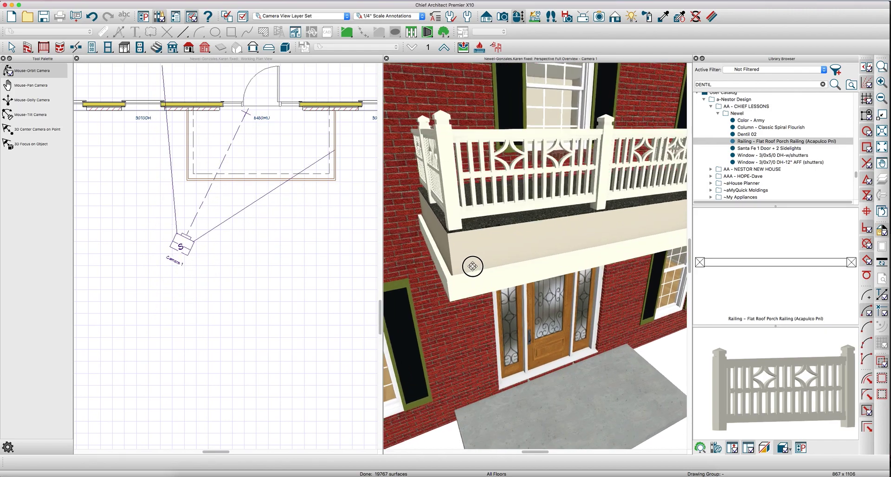
left_click_drag(473, 267, 475, 229)
Step: Lower the molding around the porch roof by setting the molding polyline's height to 118"
key("space")
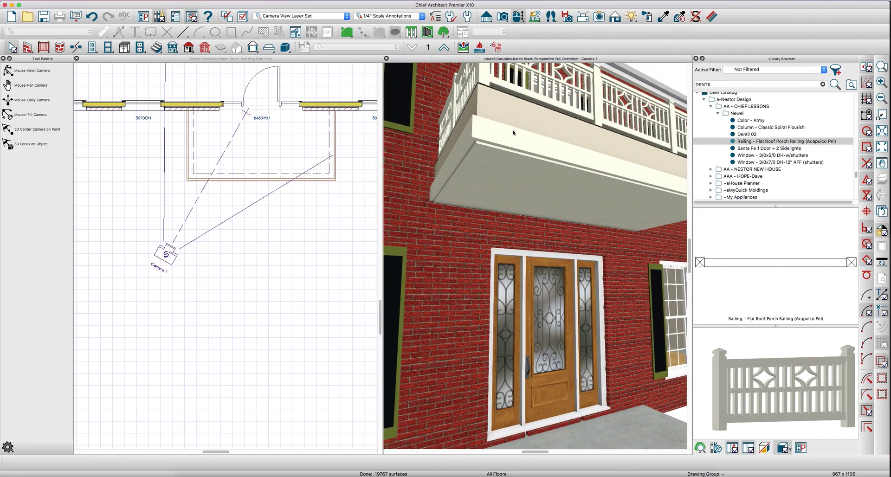
double_click(509, 135)
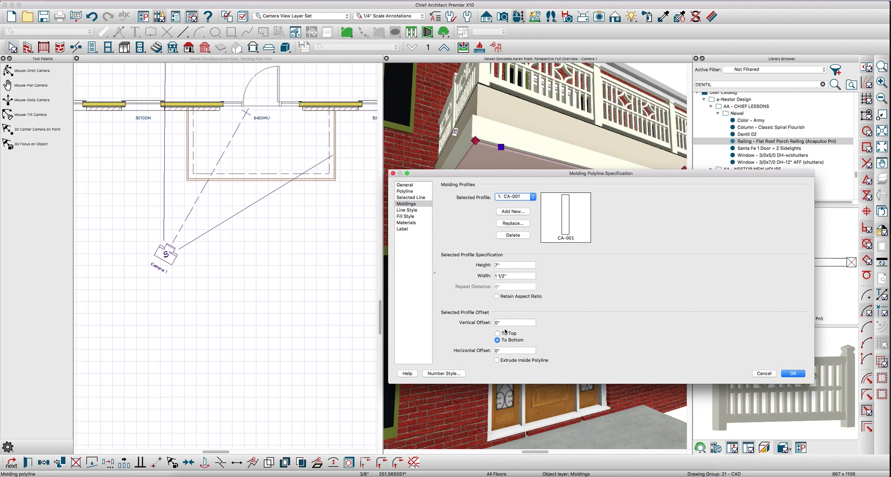
left_click(419, 185)
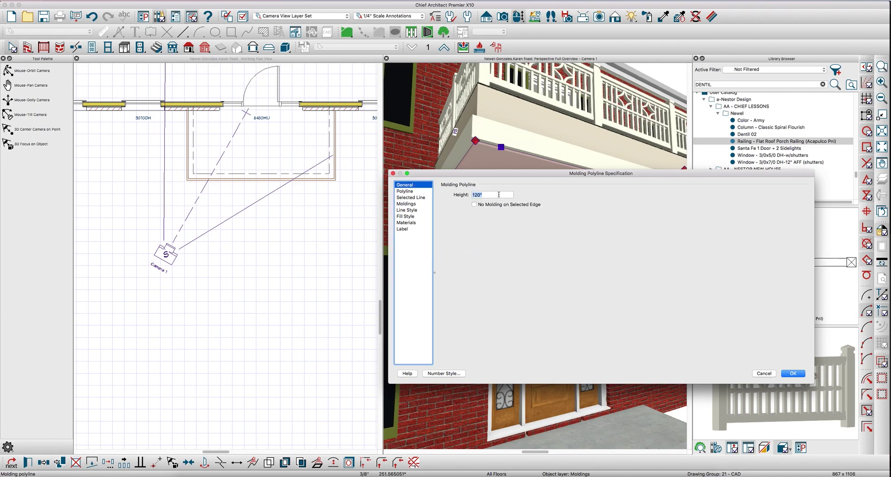
left_click_drag(498, 195, 426, 187)
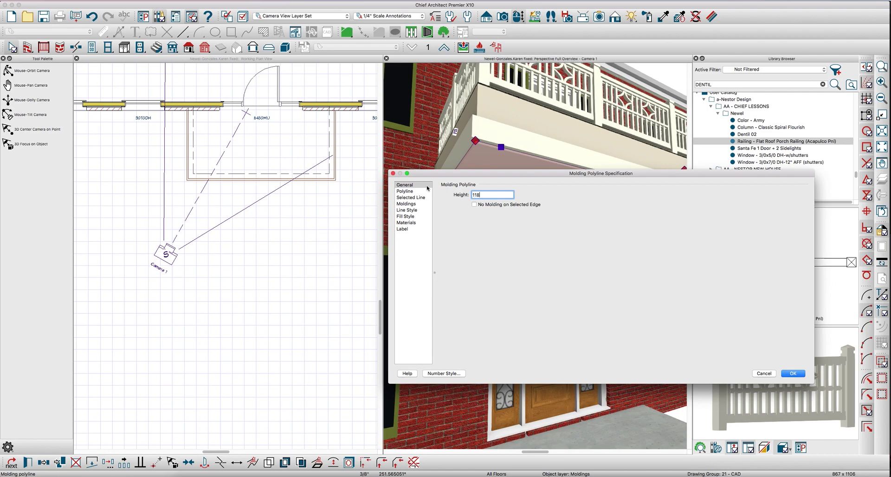
key("Return")
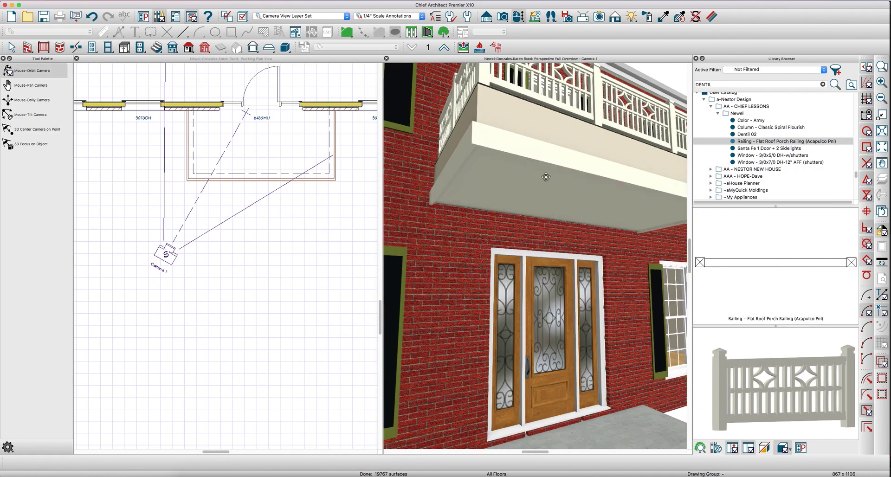
Step: Add the MOLDING 1 - square profile from the user catalog's quick moldings to the porch roof's molding polyline
left_click_drag(546, 176, 536, 206)
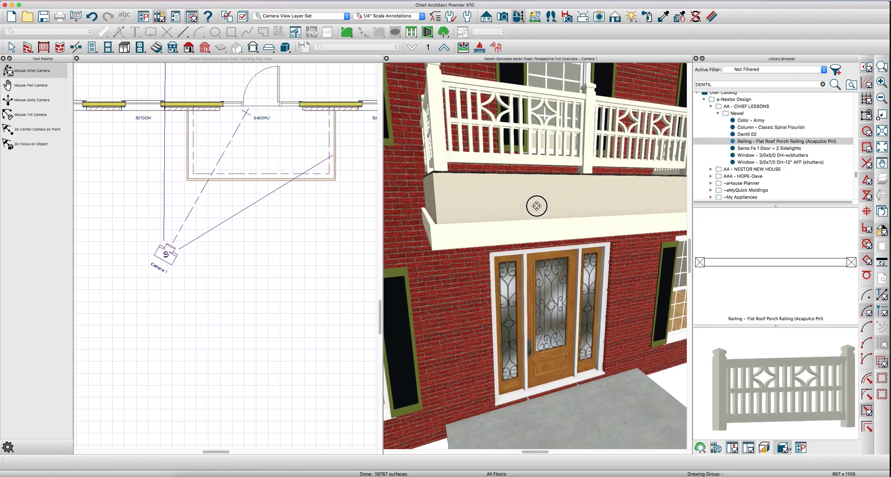
double_click(517, 226)
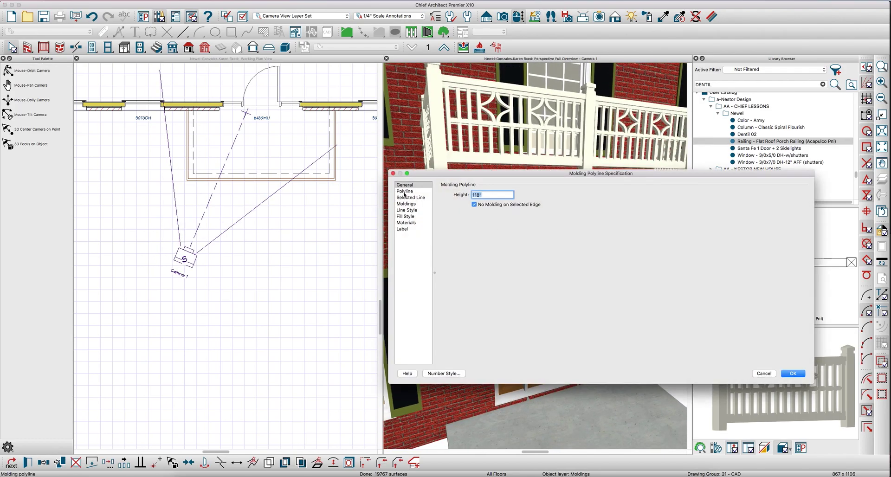
left_click(410, 203)
left_click(510, 212)
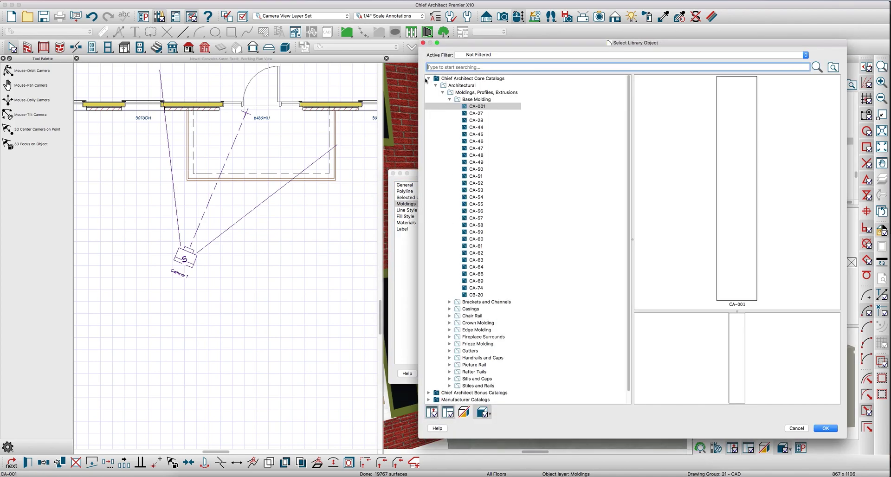
left_click(426, 78)
left_click(428, 78)
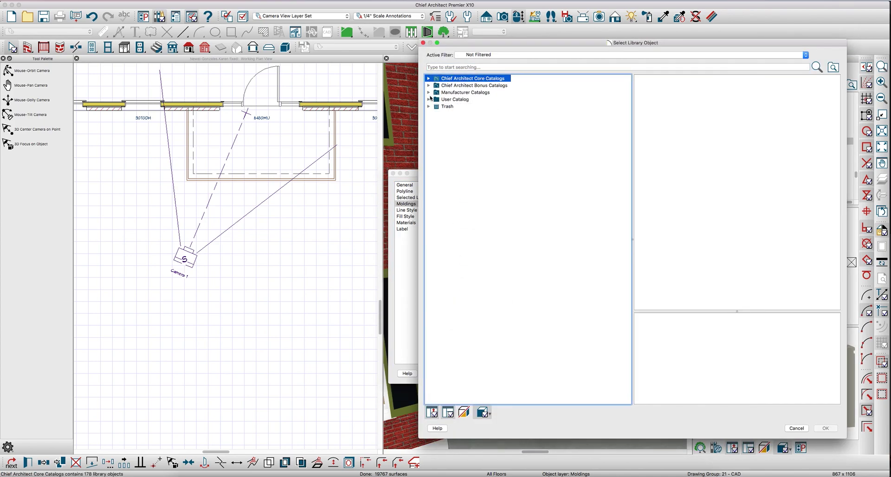
left_click(429, 99)
left_click(429, 99)
left_click(429, 99)
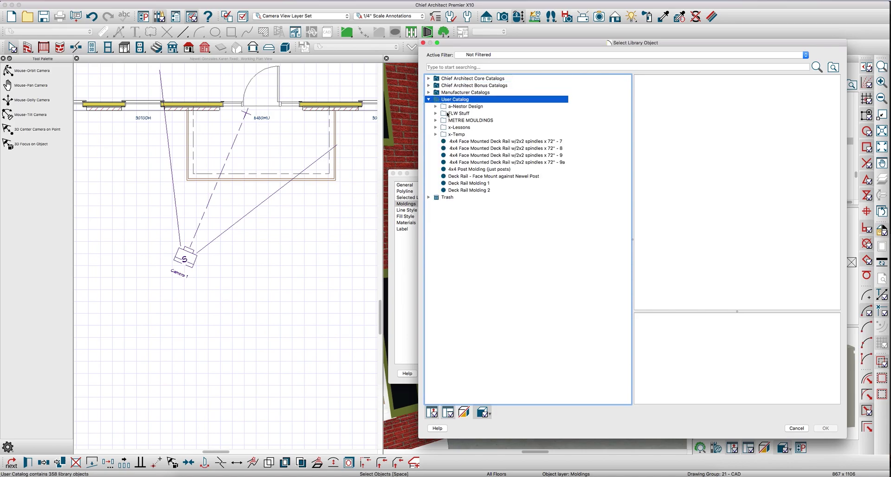
left_click(435, 106)
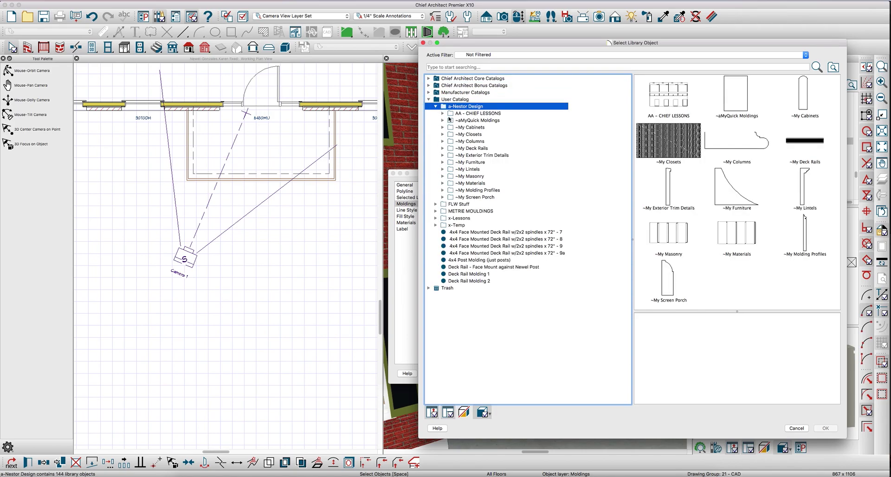
left_click(442, 120)
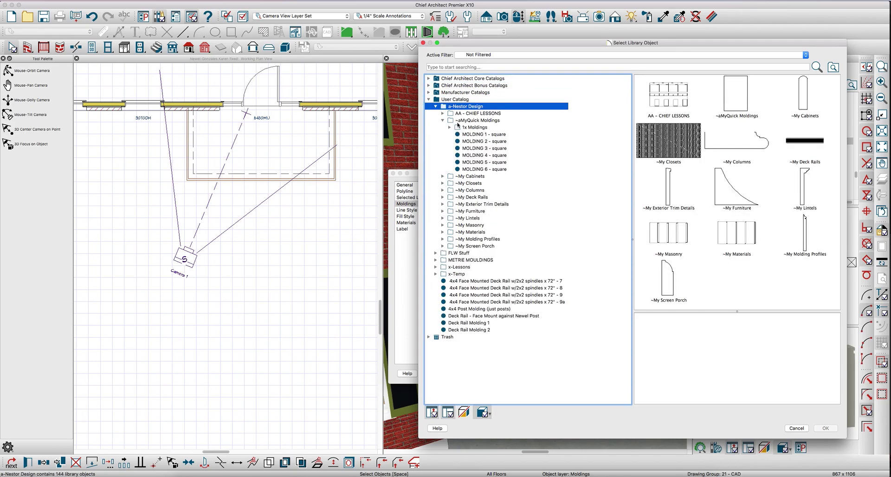
left_click(473, 134)
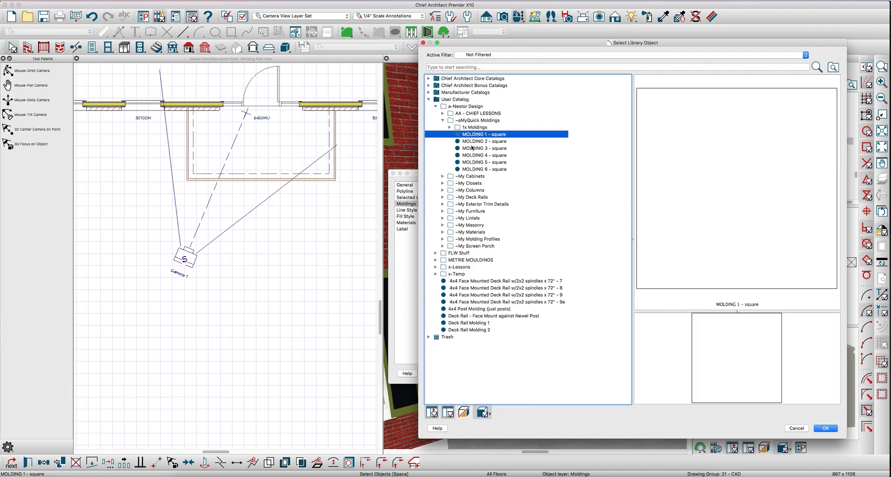
left_click(822, 427)
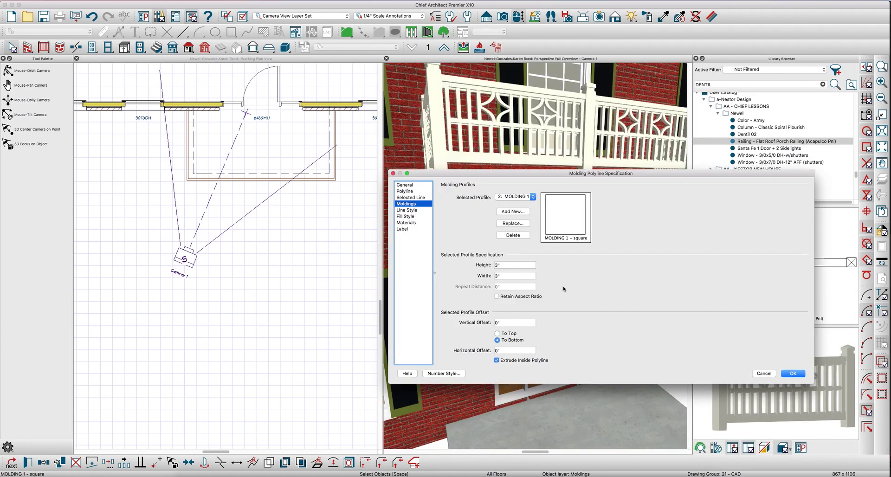
Step: Make the MOLDING 1 - square profile 12" high and 3/4" wide, turn off Extrude Inside Polyline, and apply the changes
left_click(509, 265)
type("12")
key("Tab")
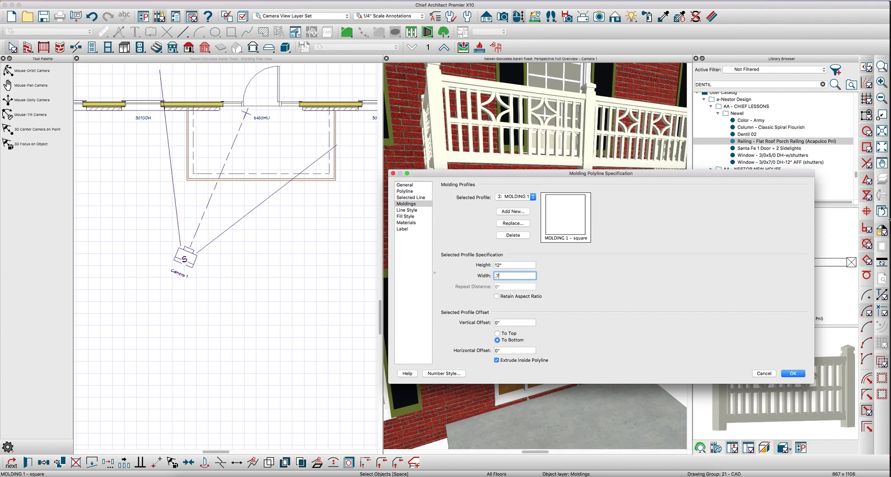
key("Tab")
left_click(502, 321)
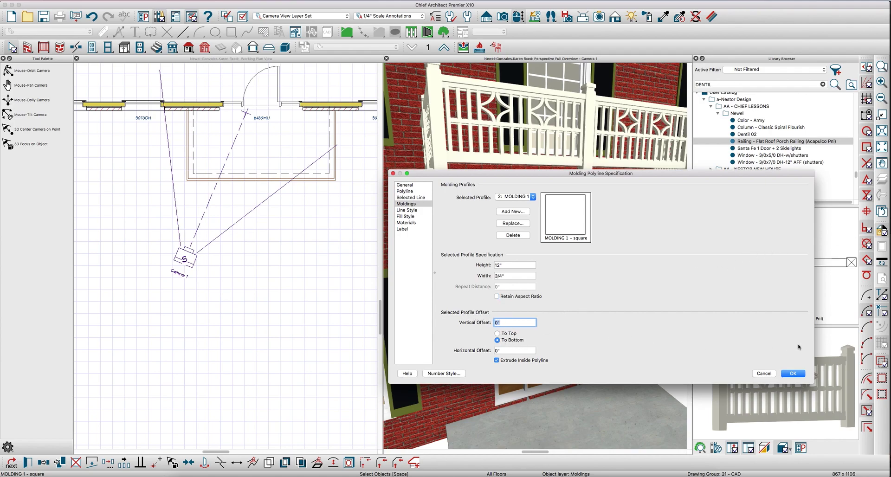
key("Tab")
left_click(506, 360)
left_click(790, 375)
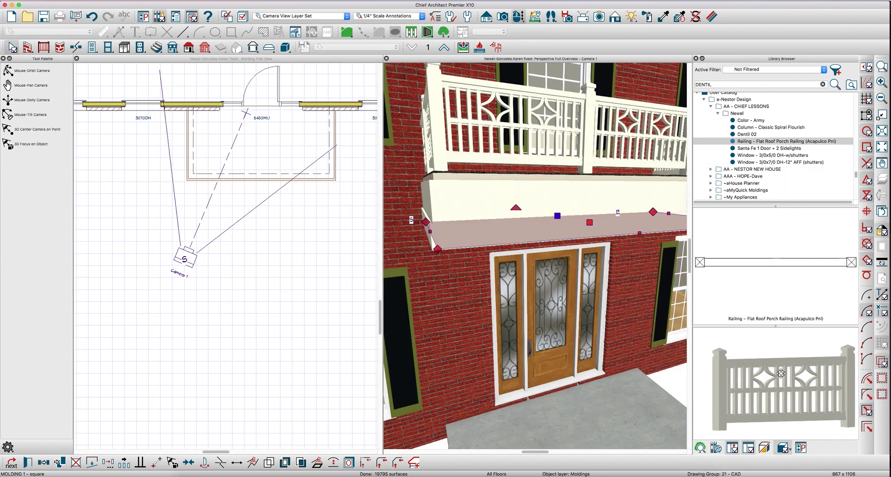
Step: Add the Dentil 02 profile from the user catalog's Newel folder to the porch molding polyline
middle_click_drag(483, 233, 508, 225)
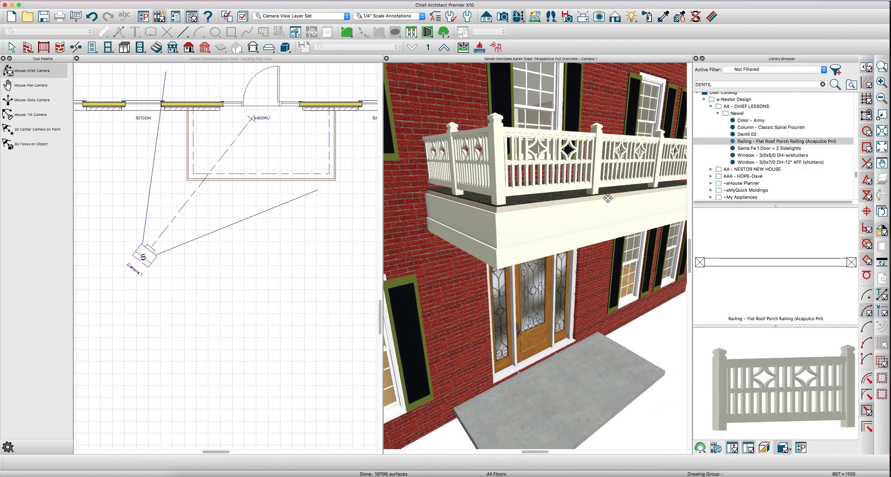
key("space")
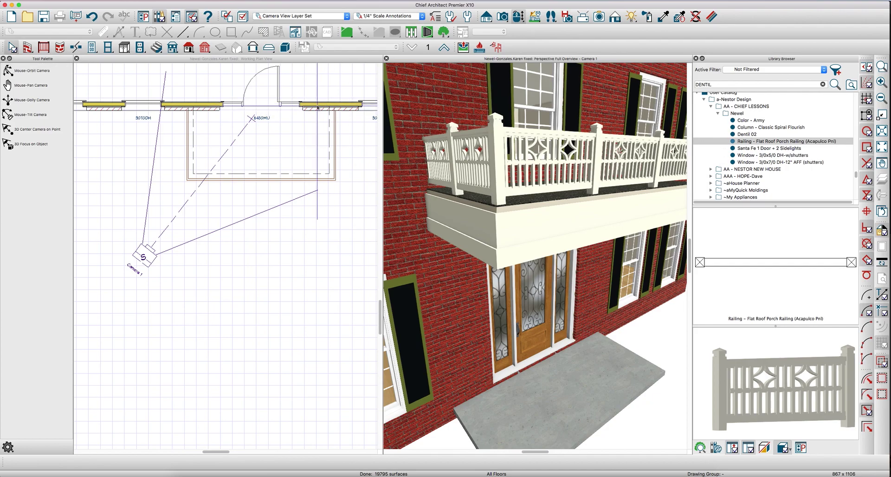
left_click(538, 227)
double_click(537, 225)
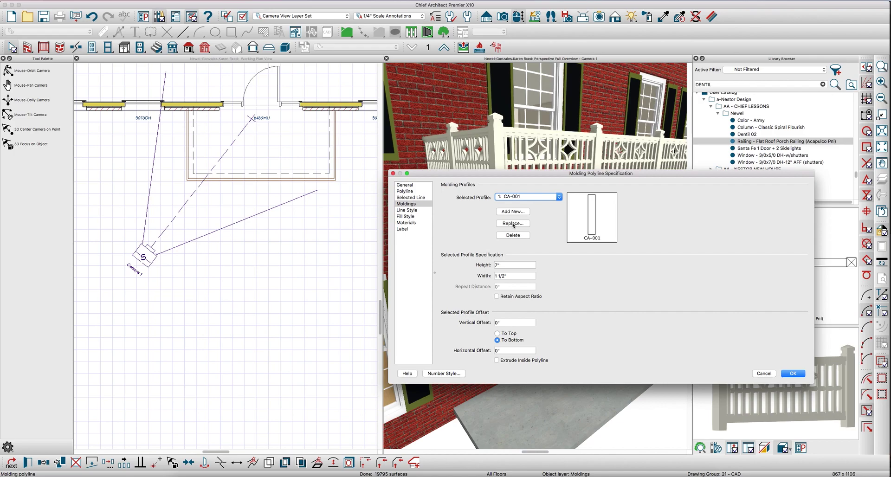
left_click(512, 211)
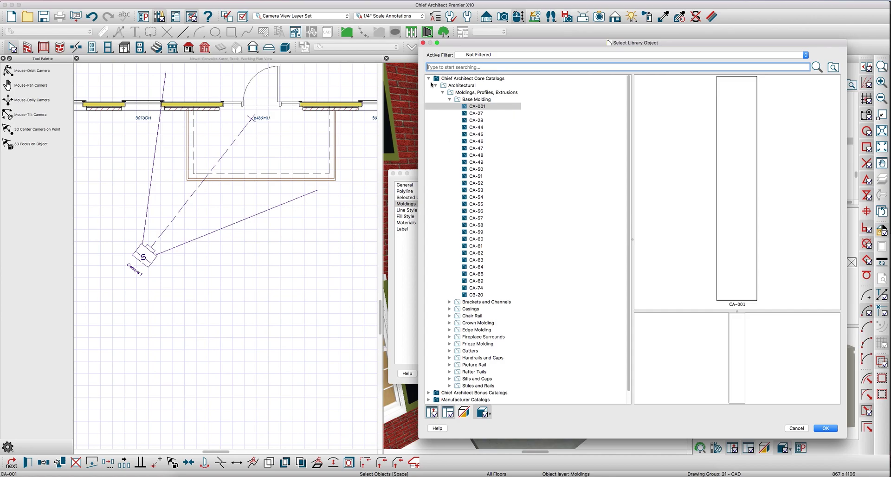
left_click(429, 78)
left_click(429, 100)
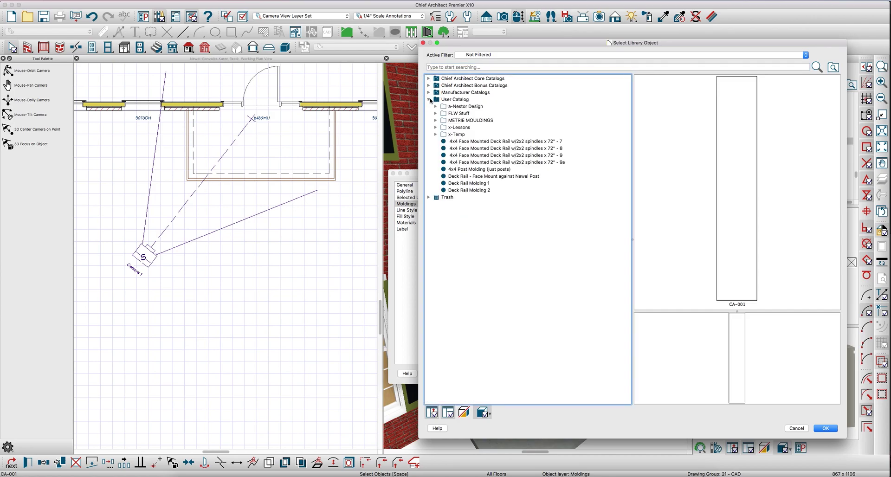
left_click(435, 106)
left_click(442, 114)
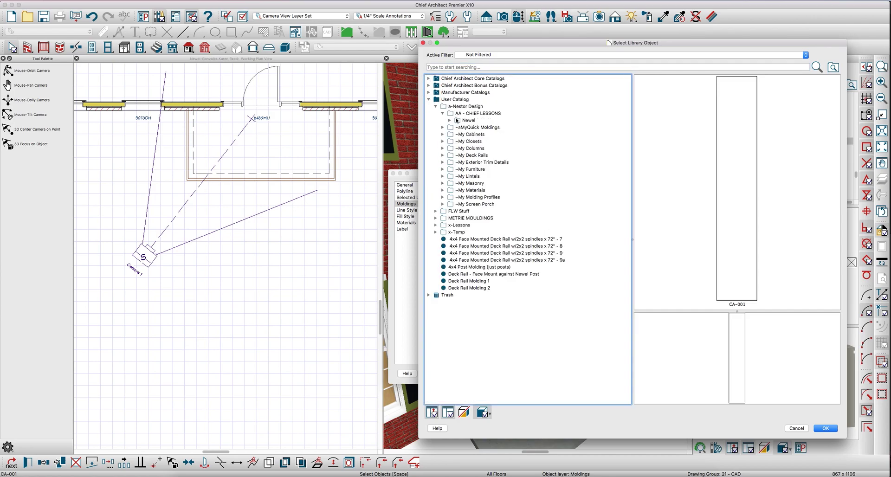
left_click(449, 121)
left_click(475, 128)
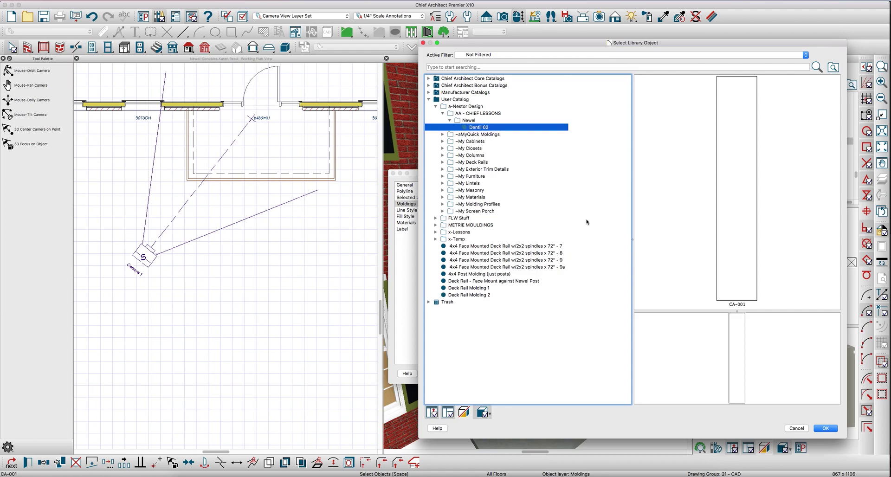
key("Return")
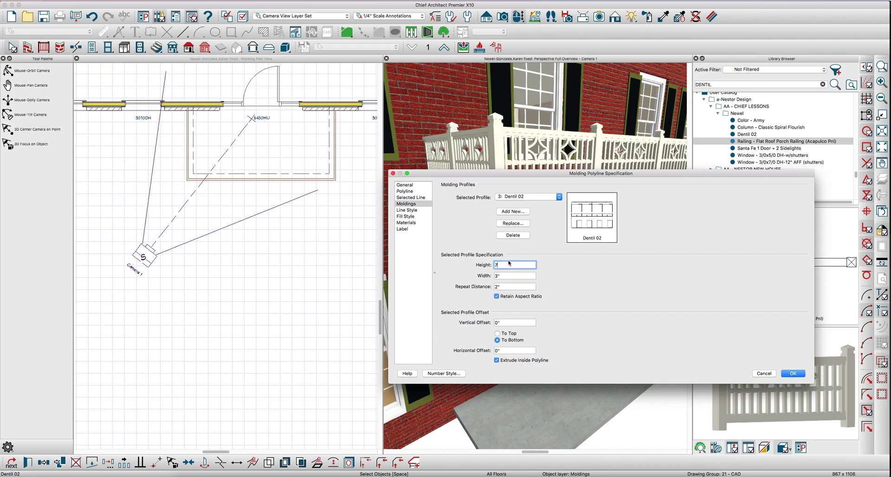
Step: Set Dentil 02 to 7" height, 16" vertical offset and 3/4" horizontal offset, turn off Extrude Inside Polyline, and apply
type("7")
key("Tab")
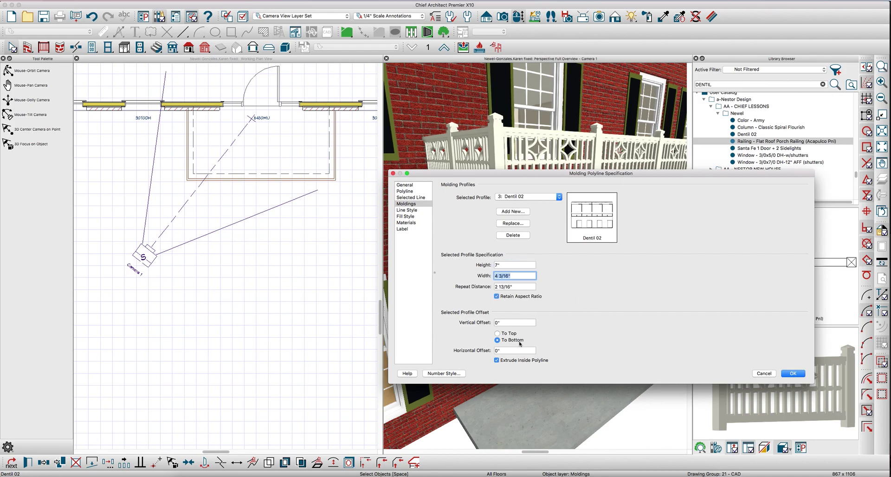
left_click(508, 324)
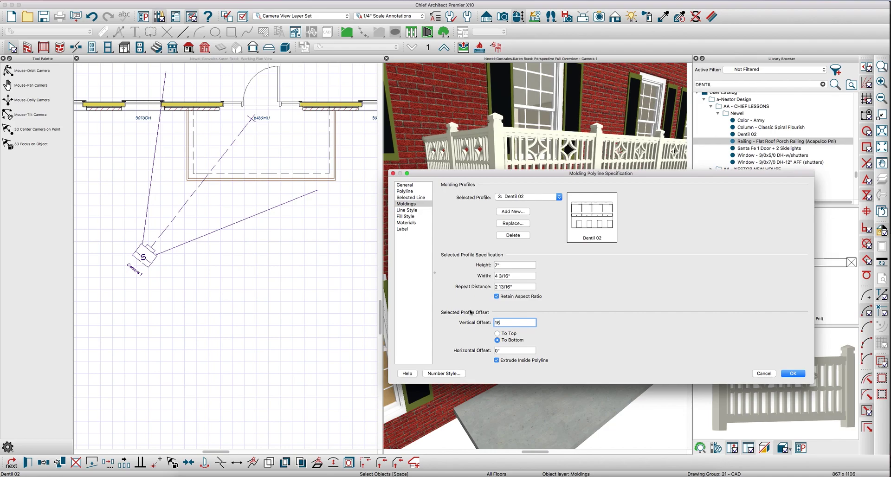
key("Tab")
key("Tab")
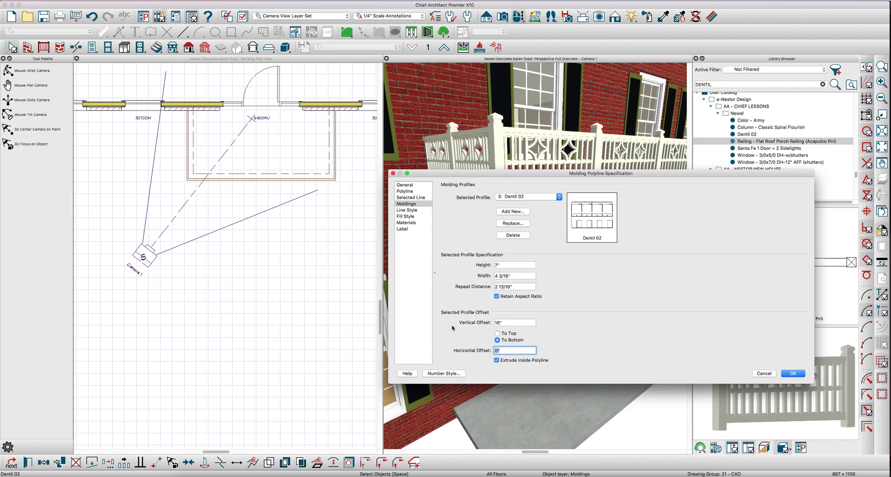
key("Tab")
left_click(497, 360)
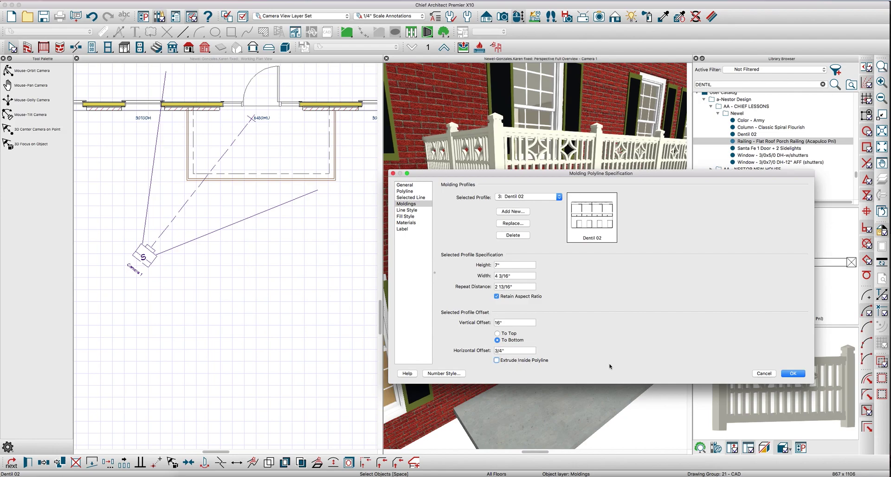
left_click(793, 373)
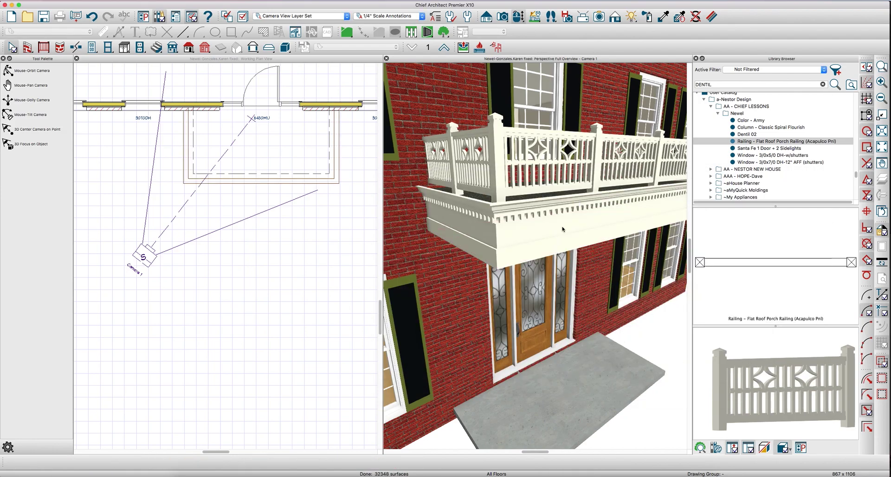
Step: Inspect the dentil trim at the porch corner and adjust the Dentil 02 profile's vertical offset in the molding polyline
key("o")
left_click_drag(563, 227, 575, 241)
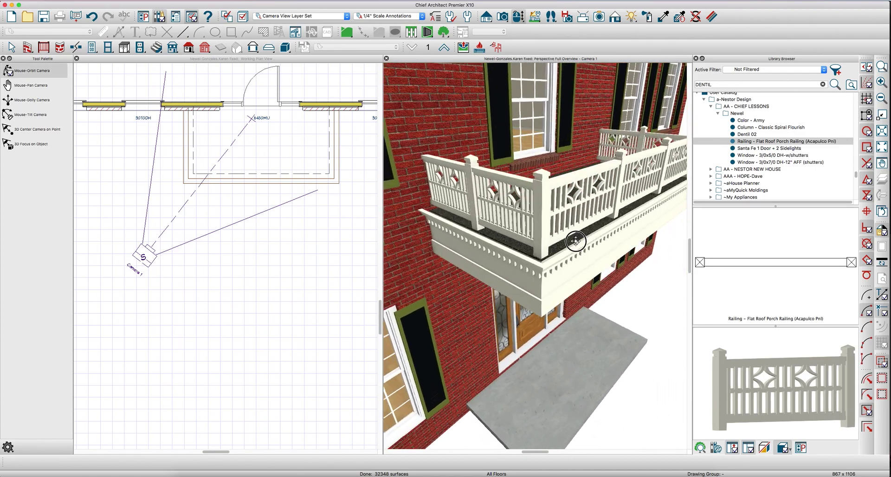
scroll(571, 250, "up", 5)
key("space")
left_click(559, 266)
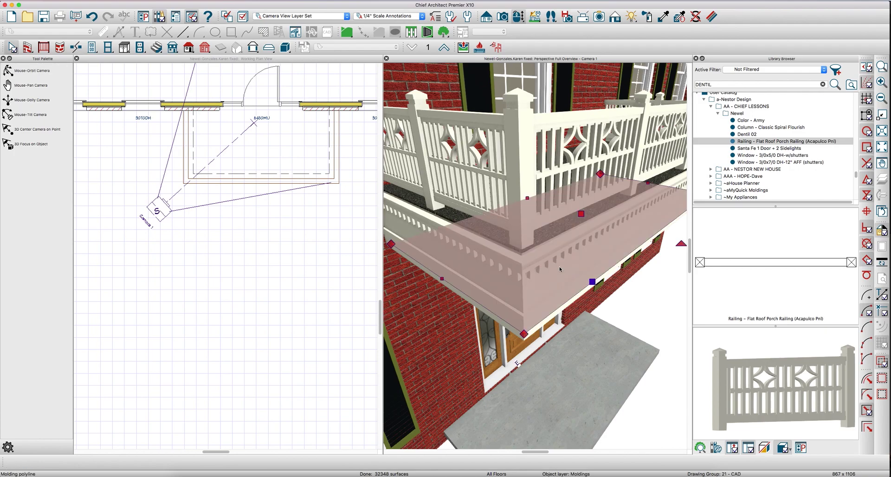
double_click(559, 266)
left_click(529, 197)
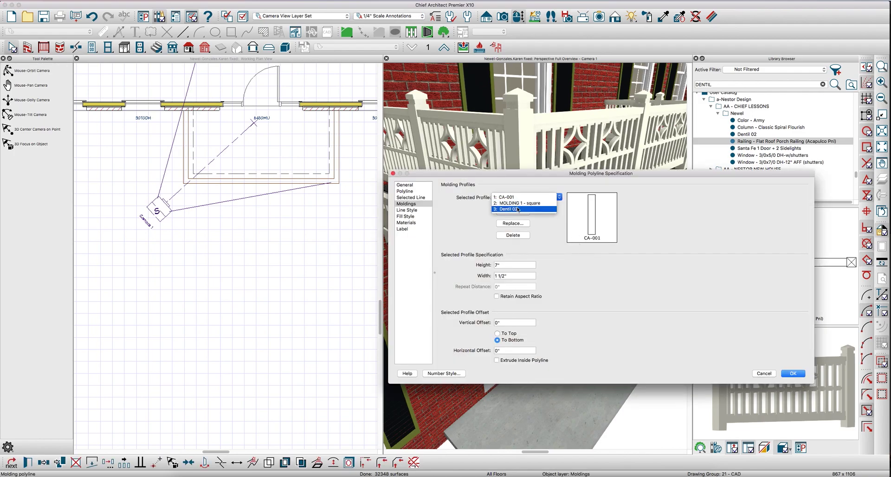
left_click(518, 209)
left_click_drag(515, 322, 418, 321)
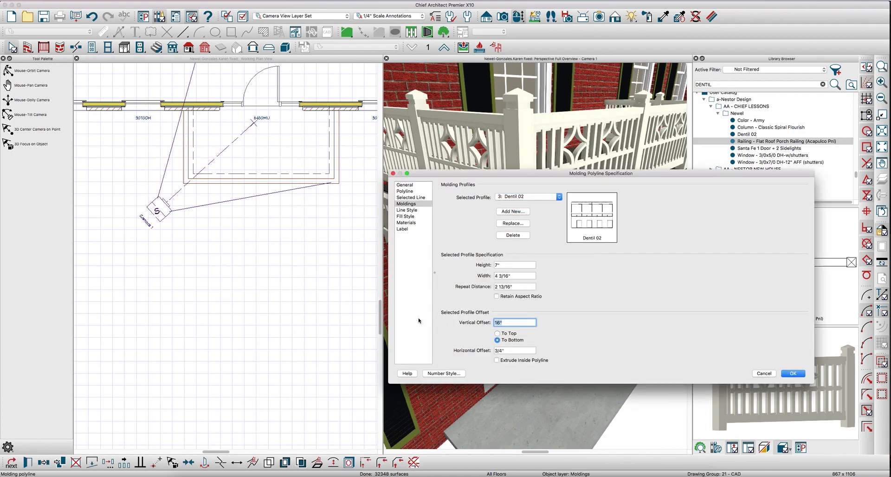
key("Return")
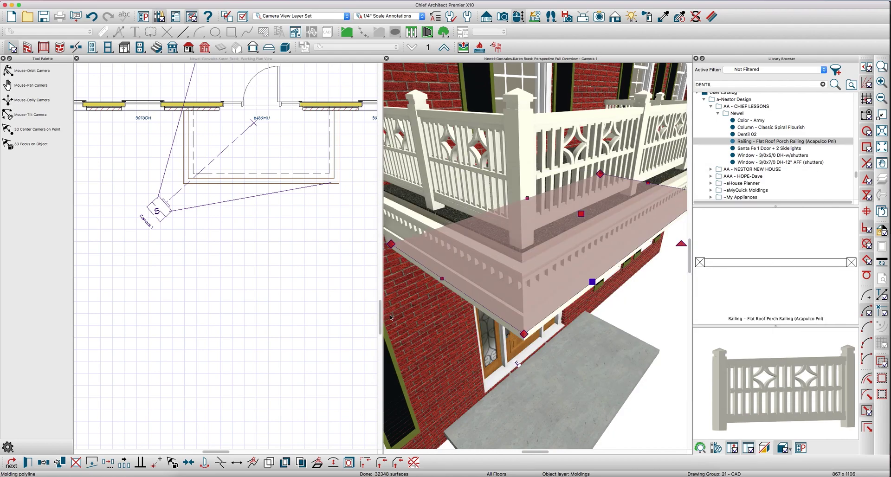
Step: View the porch fascia from lower down and add the MOLDING 2 - square profile to its molding polyline
key("space")
left_click_drag(551, 292, 573, 282)
left_click_drag(576, 280, 574, 279)
key("space")
double_click(613, 188)
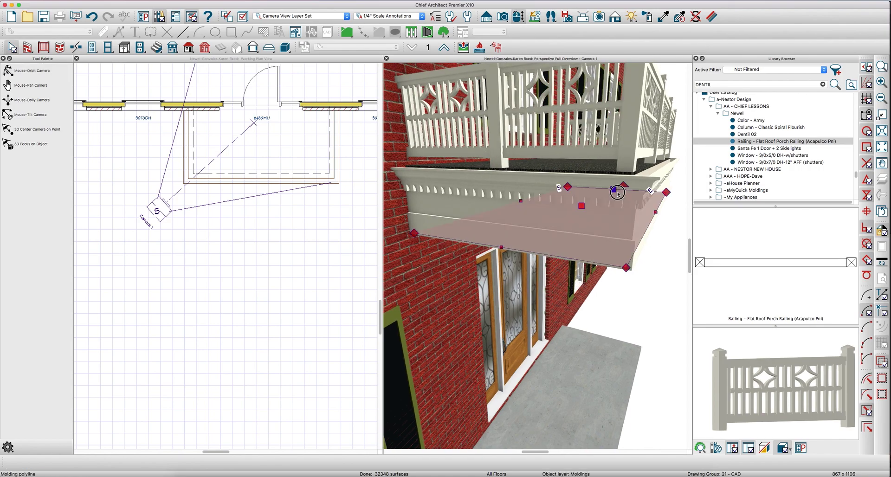
left_click(514, 212)
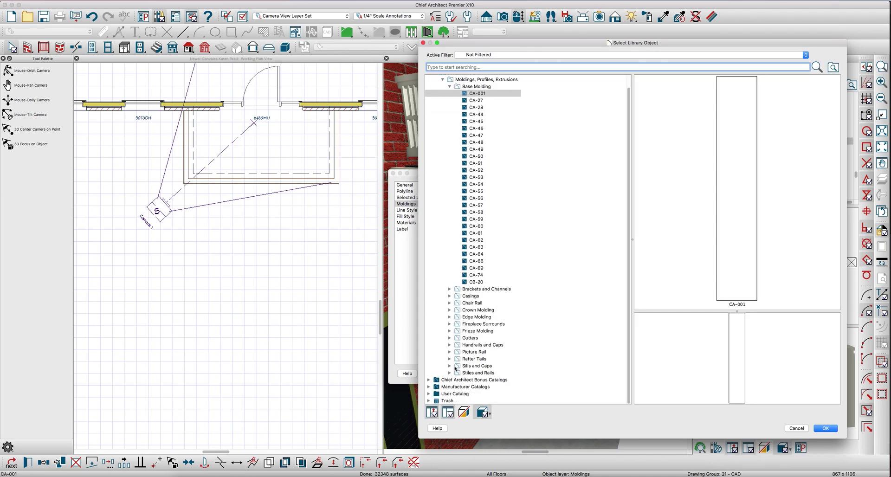
left_click(429, 394)
scroll(454, 357, "down", 5)
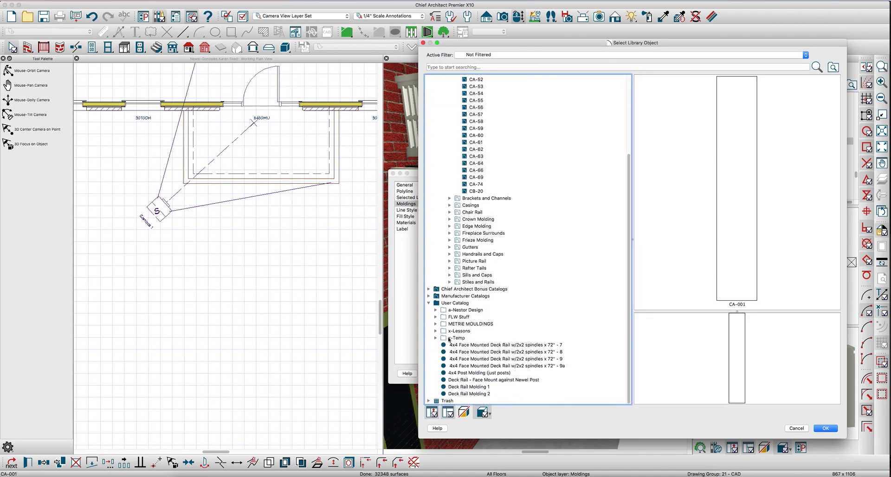
left_click(436, 310)
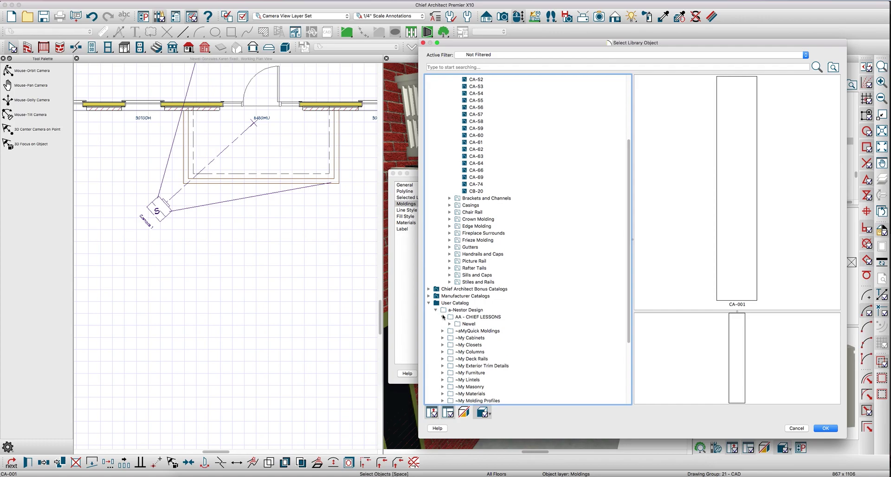
left_click(443, 323)
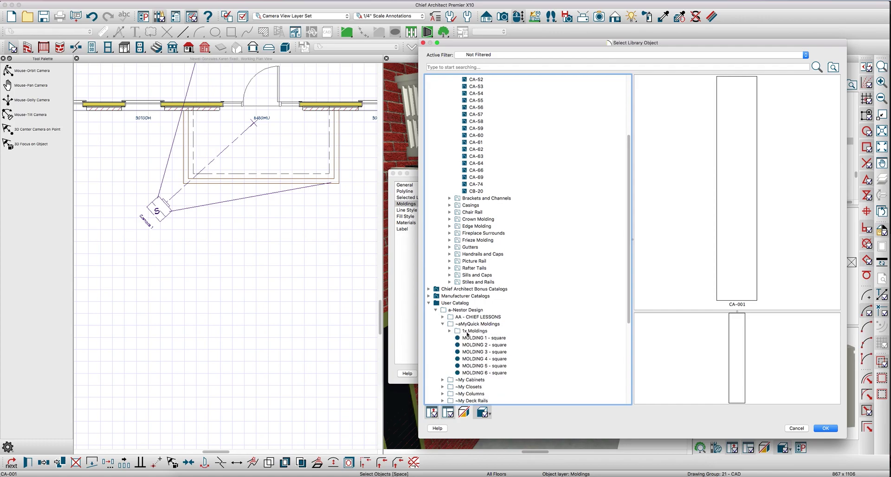
left_click(475, 345)
left_click(825, 428)
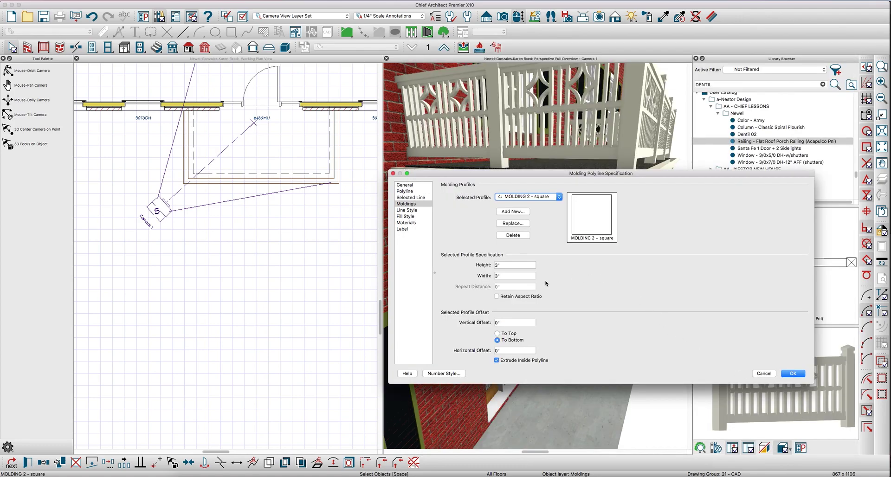
Step: Set the MOLDING 2 - square profile to 1" height and 10" width in the molding polyline
key("Tab")
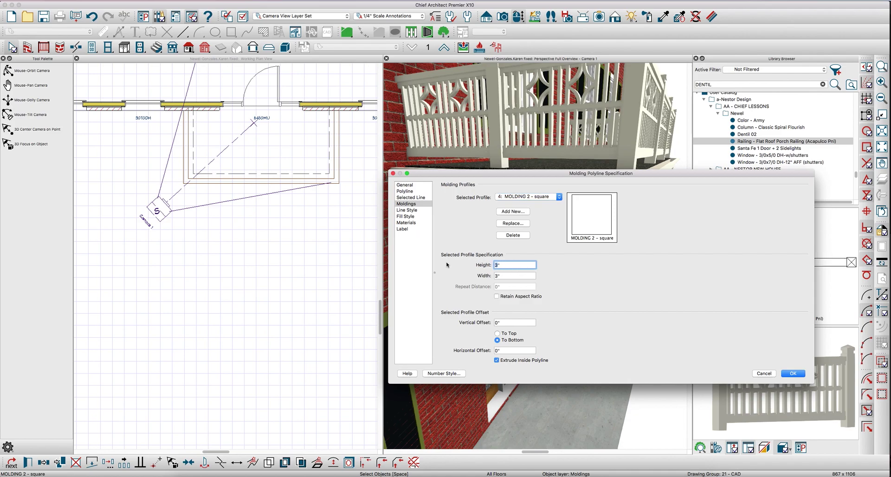
type("1")
key("Tab")
type("10")
key("Tab")
Step: Check the Dentil 02 settings, set MOLDING 2 - square to a -5" horizontal offset, turn off Extrude Inside Polyline, and apply
left_click(520, 198)
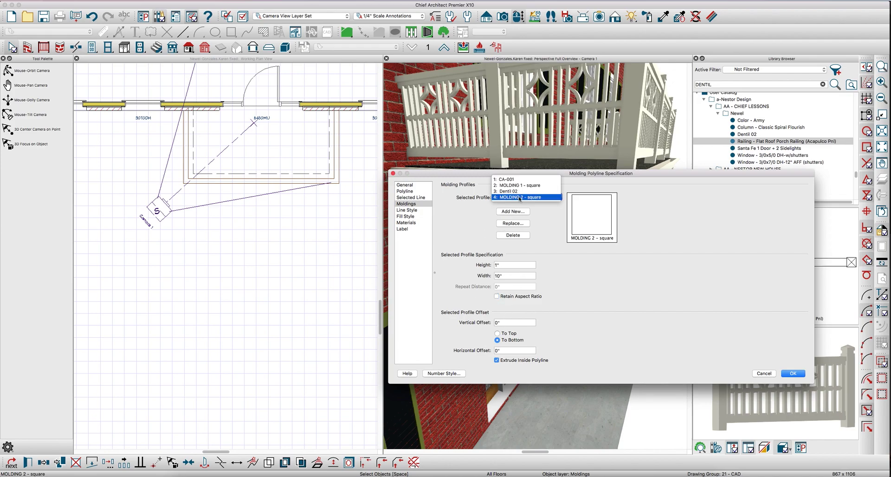
left_click(517, 194)
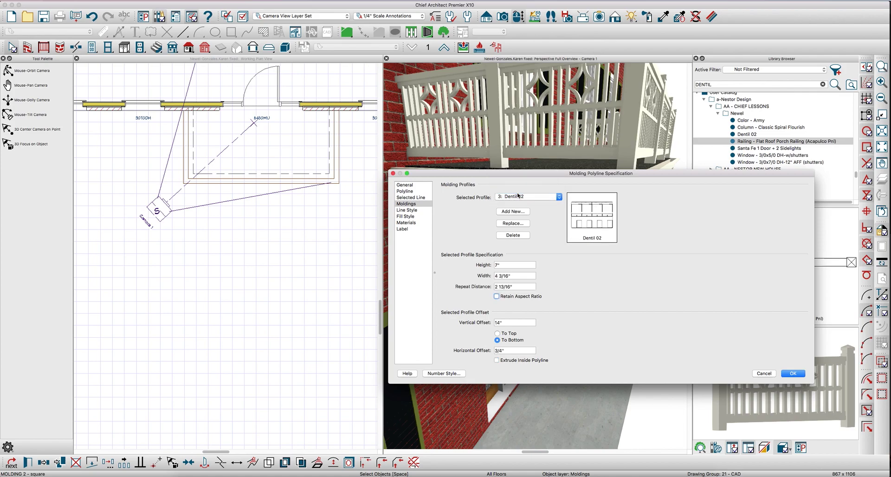
left_click(507, 196)
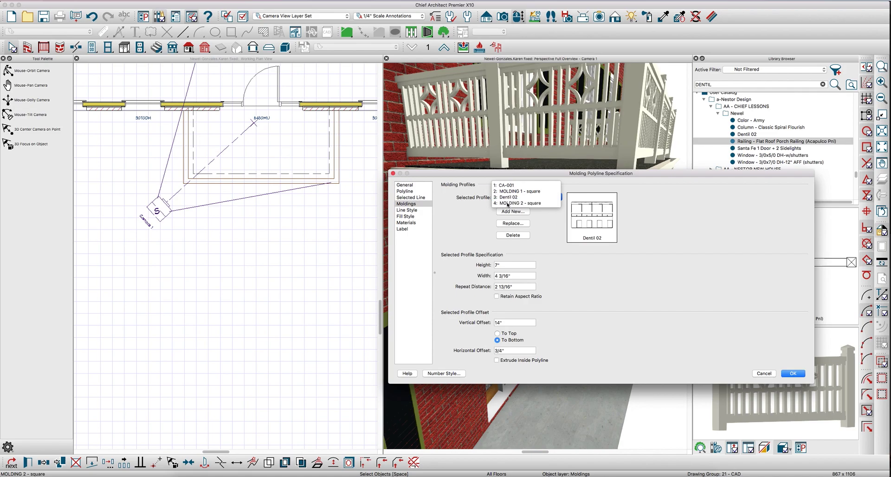
left_click(510, 203)
left_click(507, 321)
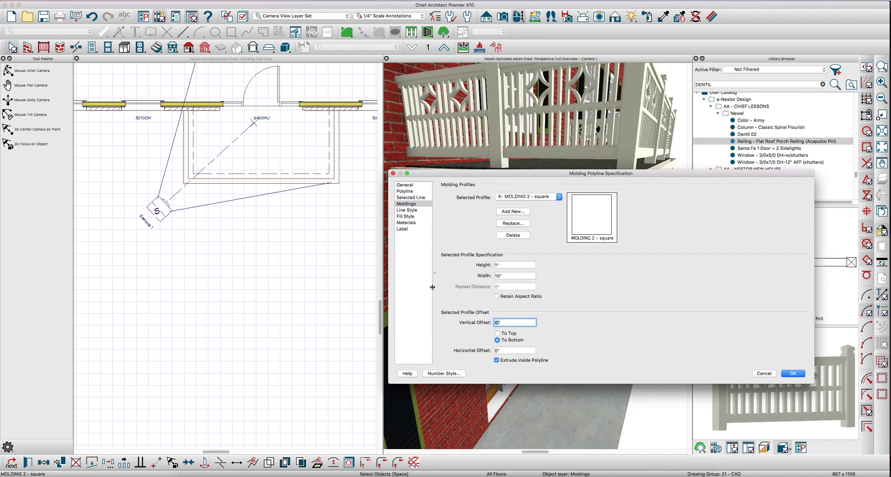
key("Tab")
left_click(503, 349)
type("-5")
key("Tab")
left_click(512, 361)
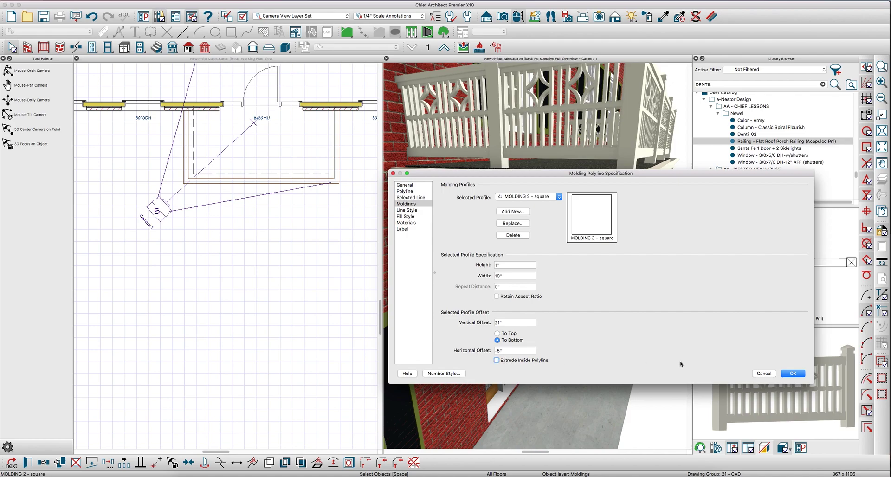
left_click(792, 372)
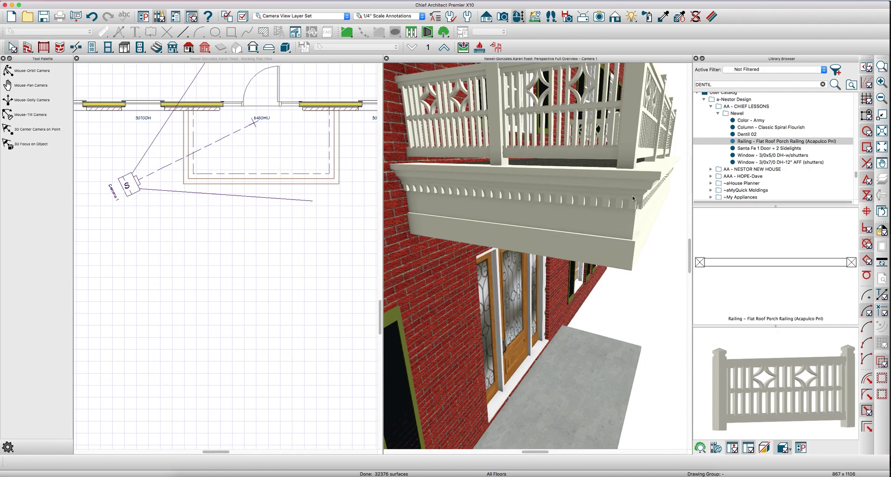
Step: Examine the porch fascia moldings and railing in 3D from above and farther back
key("o")
mouse_move(627, 191)
left_mouse_down()
mouse_move(610, 181)
mouse_move(551, 225)
left_mouse_up()
scroll(611, 189, "down", 10)
key("space")
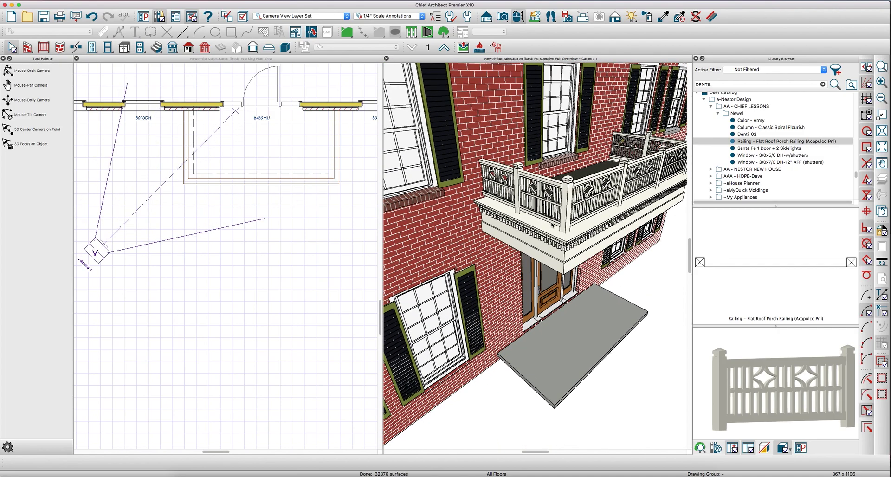
double_click(538, 229)
key("Escape")
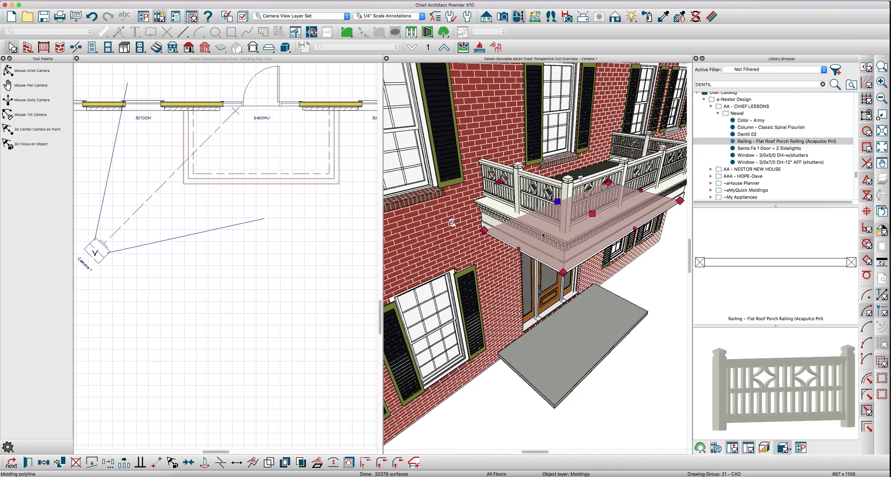
key("space")
scroll(577, 193, "up", 3)
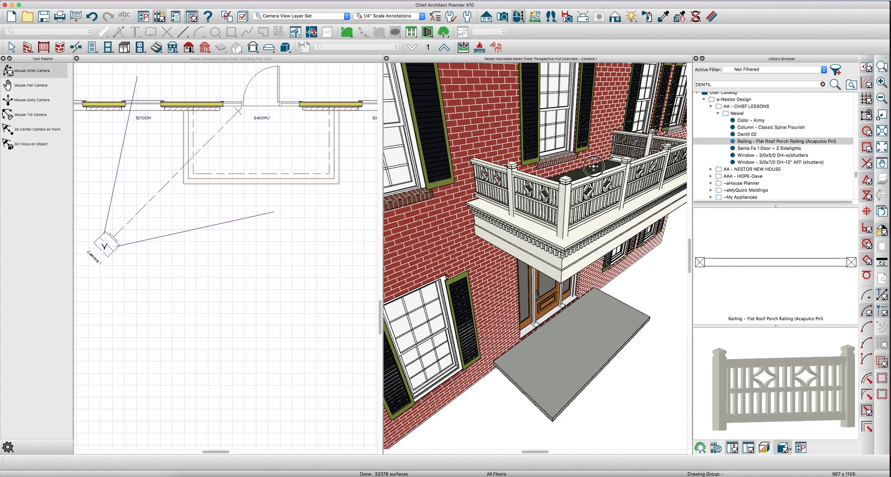
scroll(577, 193, "down", 2)
Step: Find the CA-001 profile in the library and add it as a molding to the porch deck room
key("space")
double_click(577, 190)
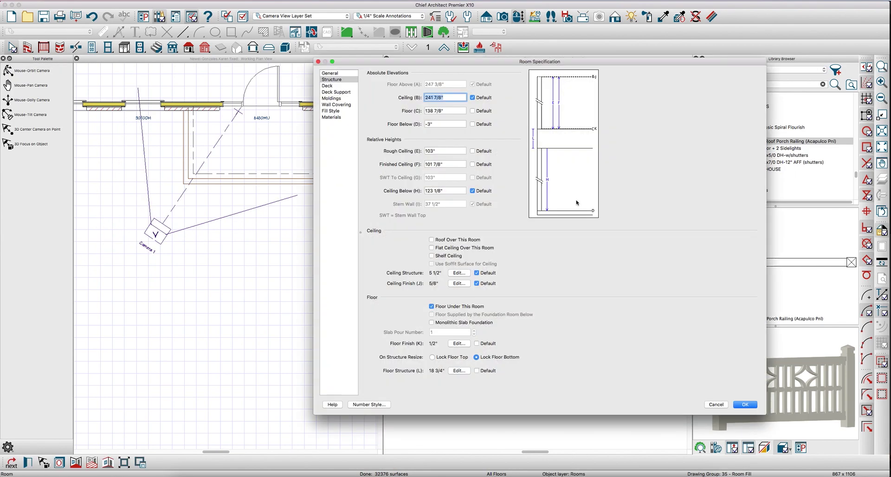
left_click(330, 98)
left_click(452, 111)
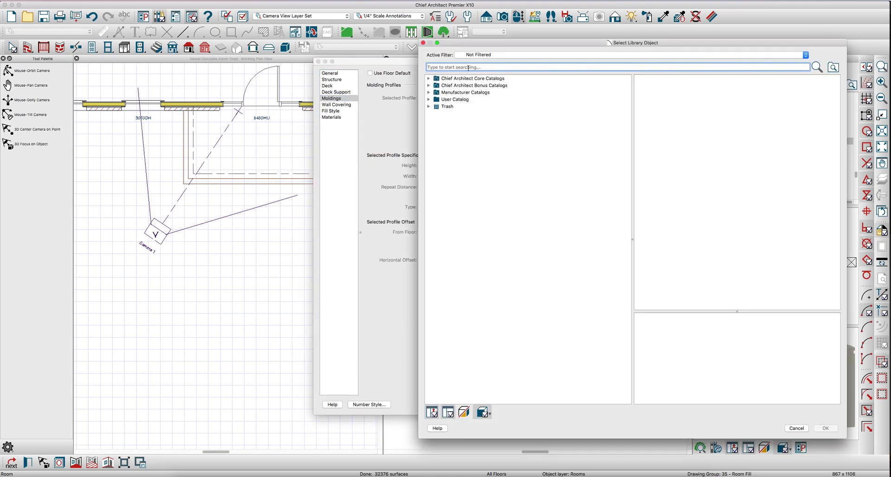
type("-")
key("Return")
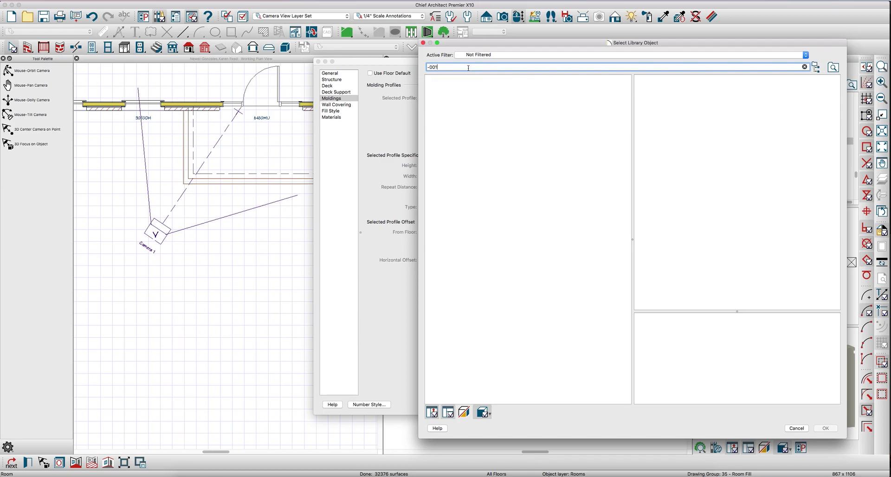
left_click(472, 87)
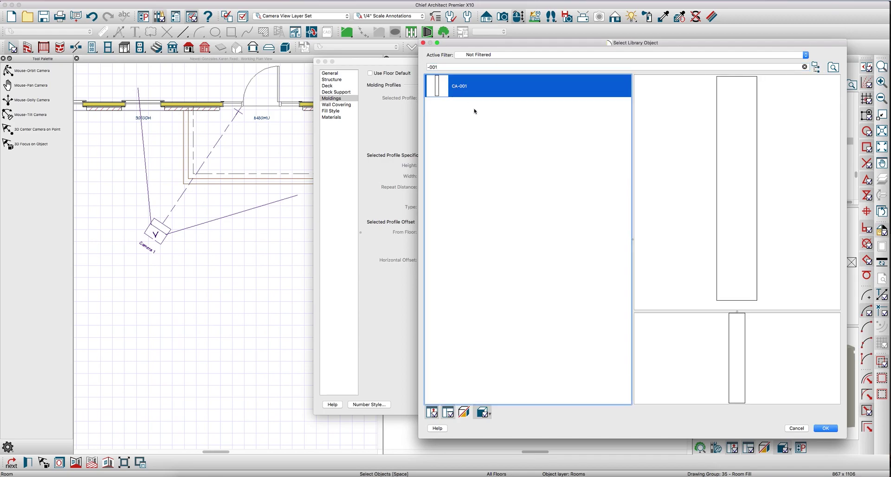
left_click(822, 429)
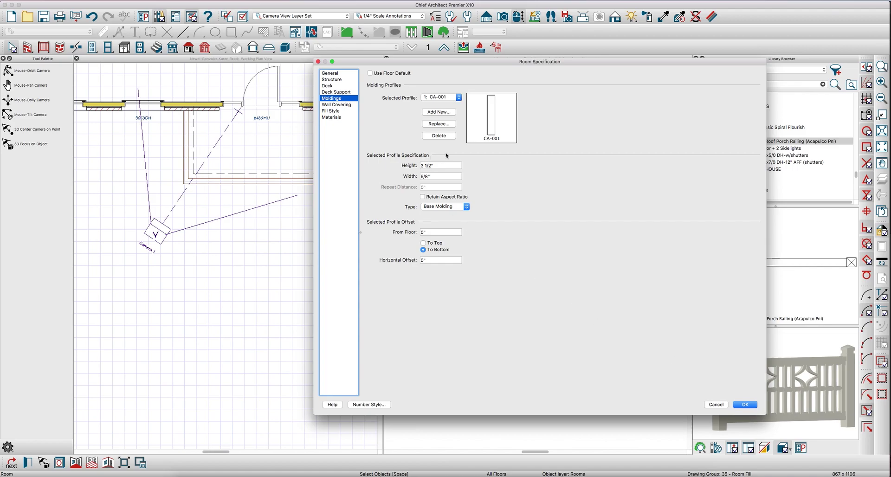
Step: Set the deck room's CA-001 base molding to 7" height and 3/8" width, and apply
left_click(441, 166)
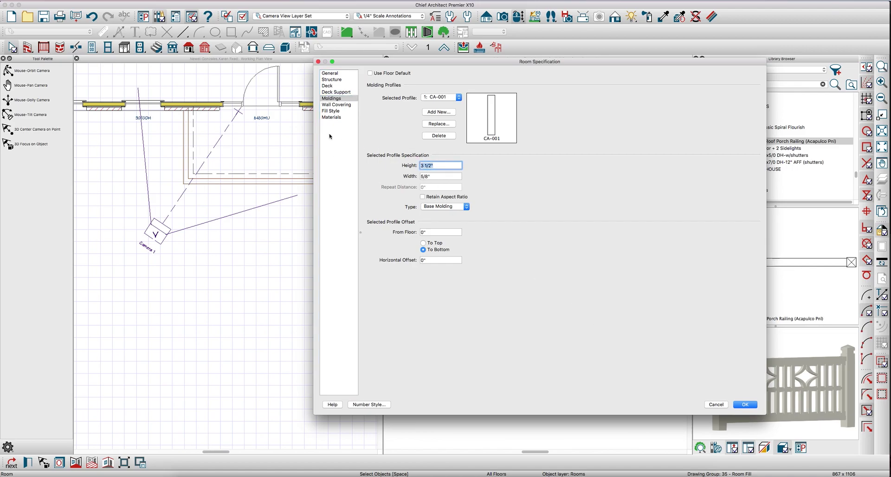
type("7")
key("Tab")
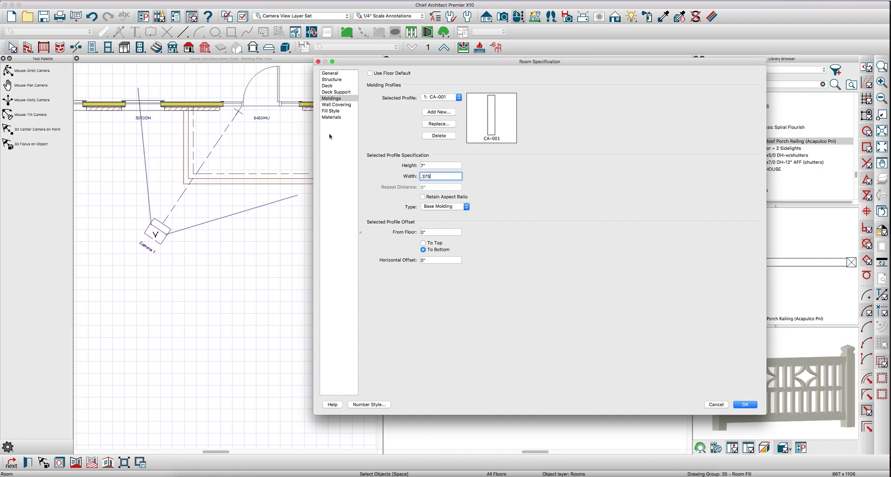
key("Tab")
left_click(745, 404)
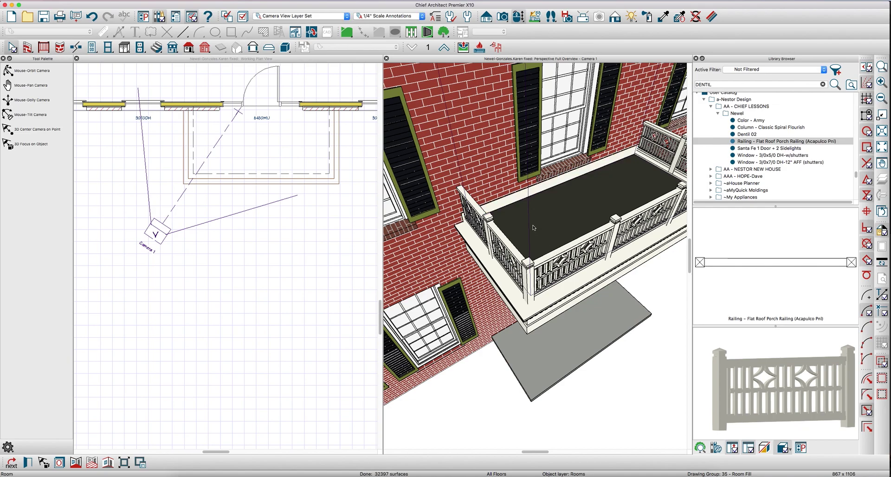
Step: Assign the Color - Black plan material to the deck room's base molding
double_click(538, 221)
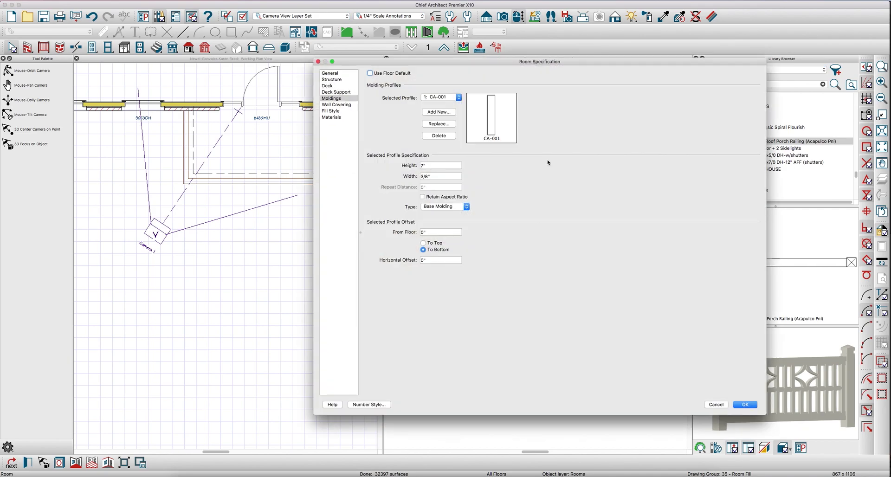
left_click(332, 117)
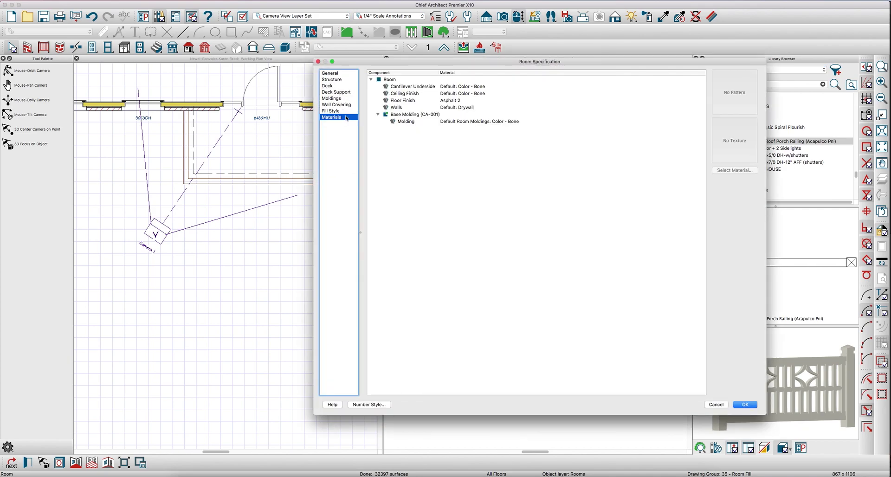
left_click(469, 121)
left_click(734, 170)
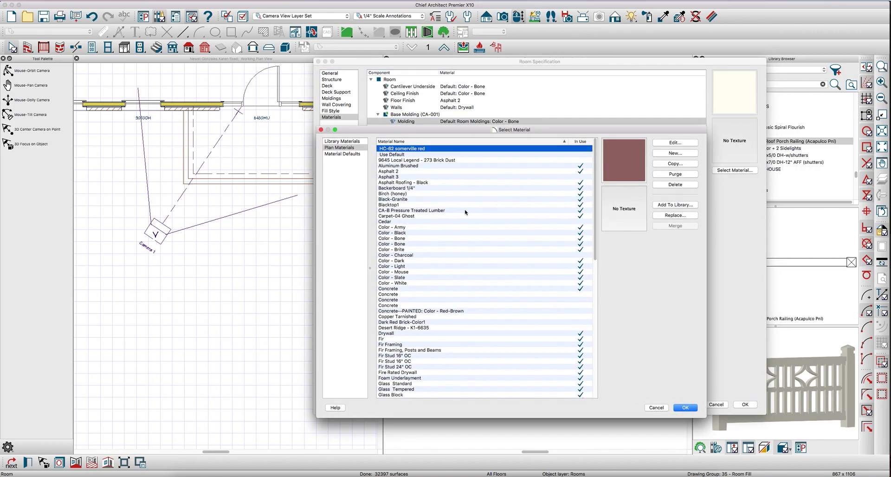
left_click(408, 233)
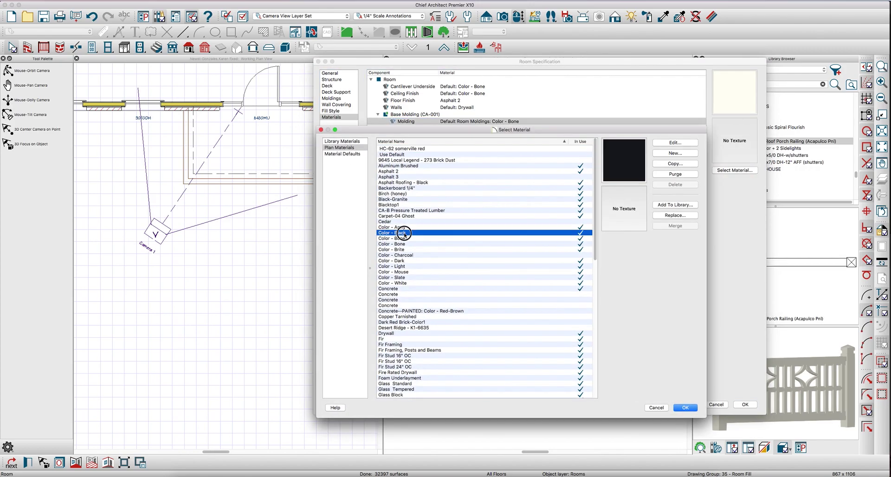
left_click(685, 407)
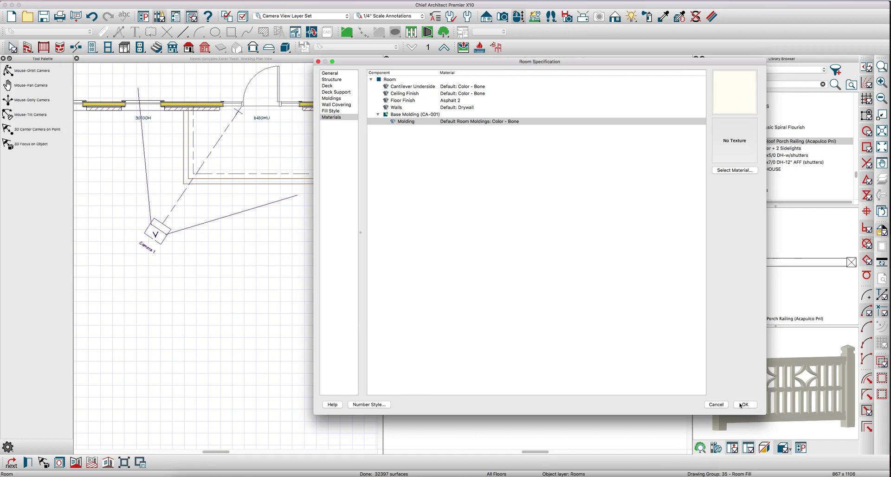
left_click(744, 404)
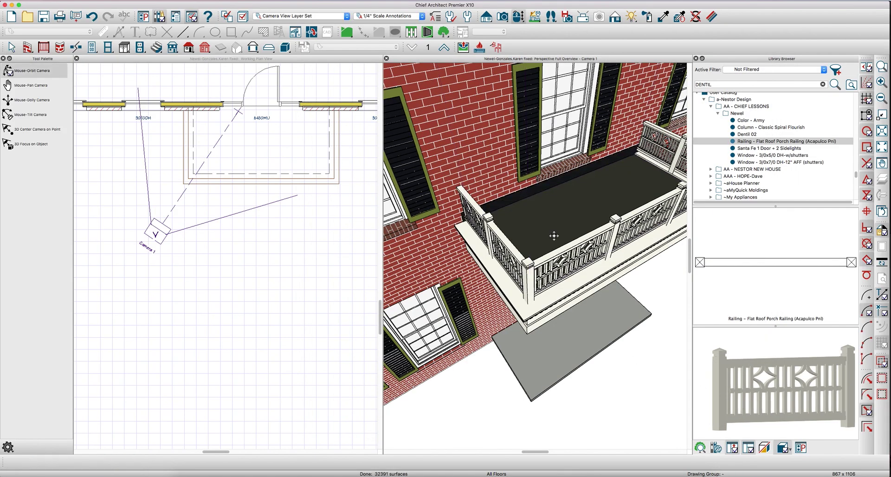
Step: In the full plan view, place Column - Classic Spiral Flourish at the porch's front-left corner and copy it to the front-right corner
left_click_drag(553, 236, 499, 218)
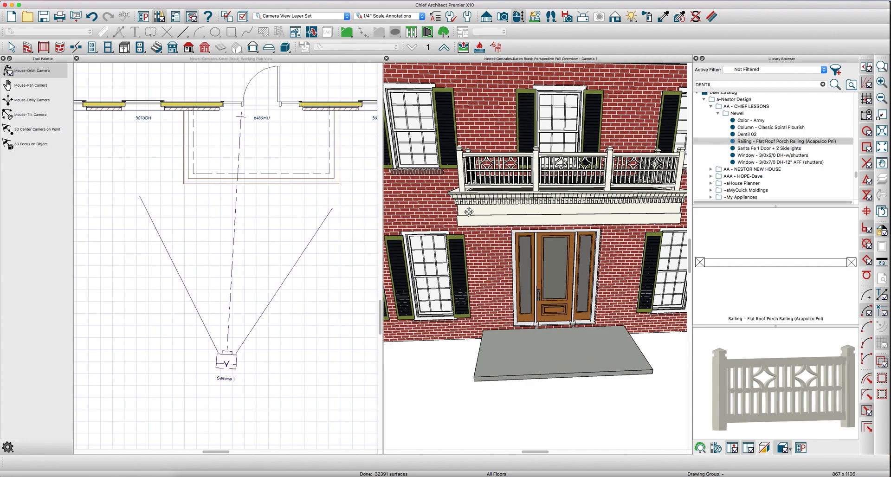
key("Escape")
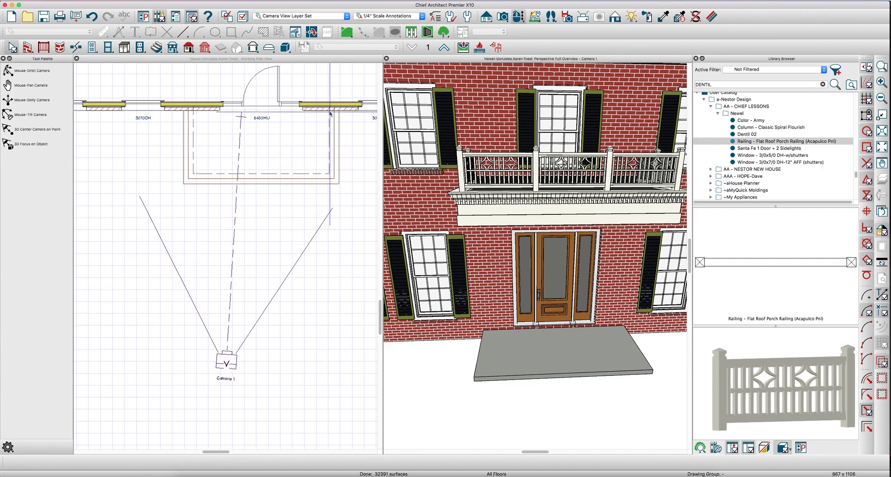
double_click(275, 61)
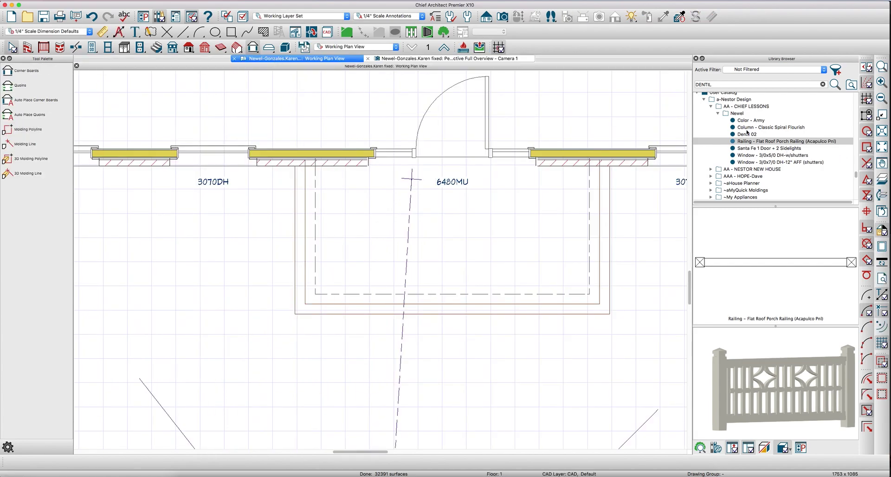
left_click(748, 127)
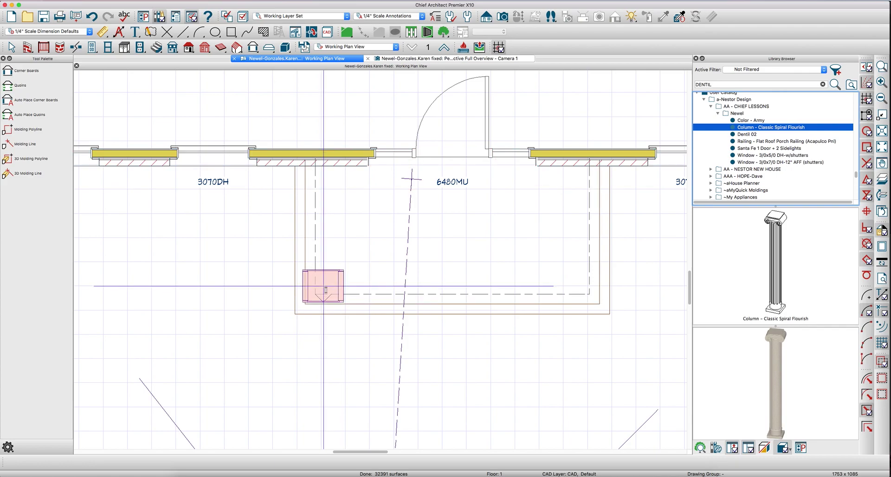
left_click(326, 291)
key("space")
left_click(324, 285)
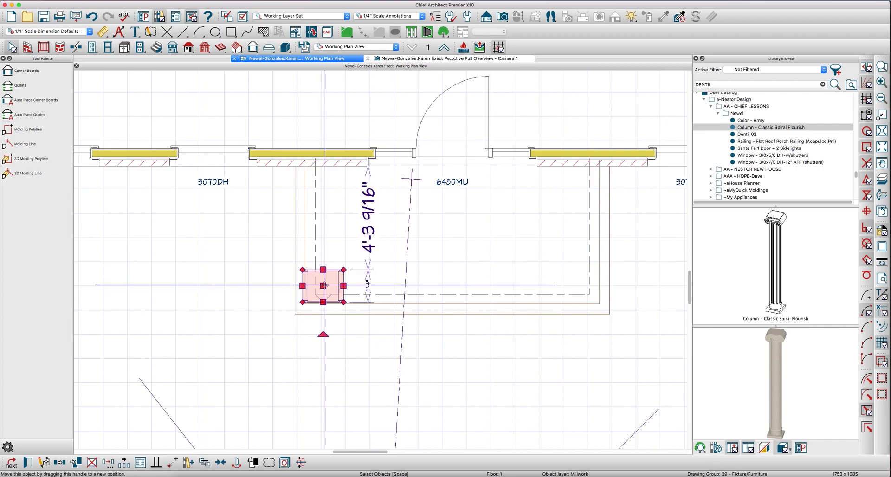
left_click_drag(324, 285, 574, 294)
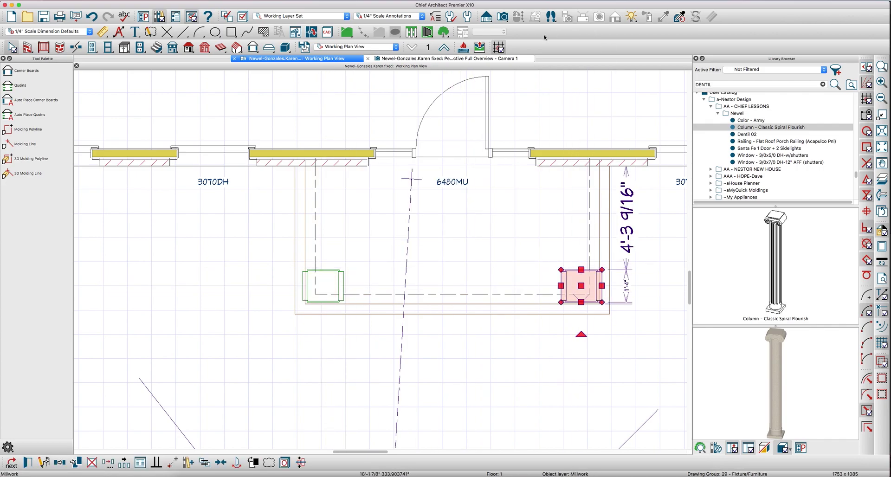
Step: Examine in 3D how the column capitals meet the underside of the porch beam
left_click(472, 59)
scroll(372, 190, "up", 3)
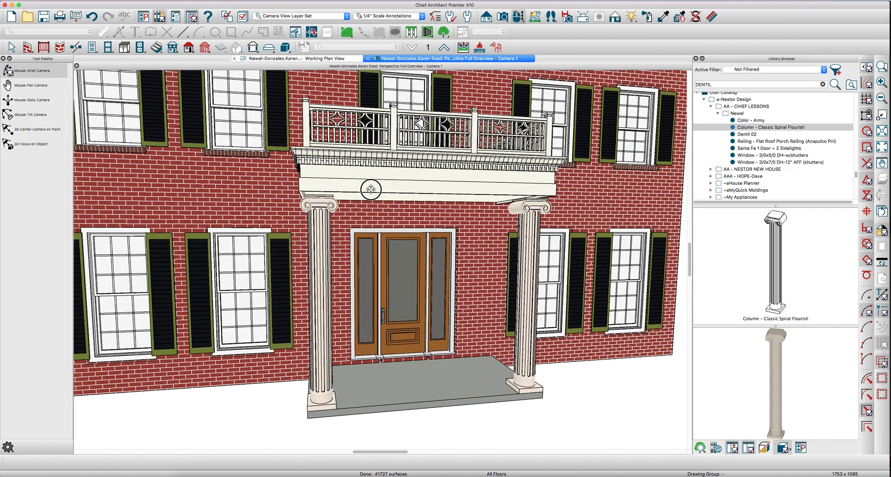
scroll(372, 190, "up", 3)
key("space")
left_click(334, 213)
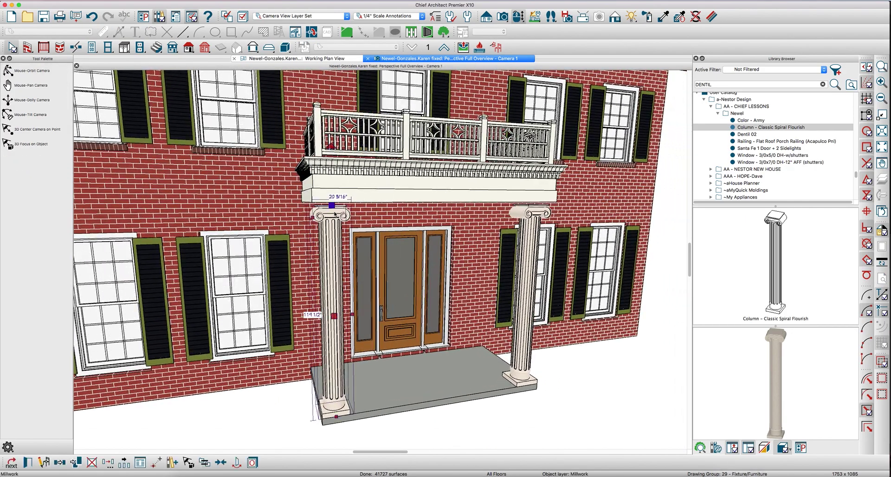
scroll(334, 213, "up", 2)
scroll(333, 212, "up", 6)
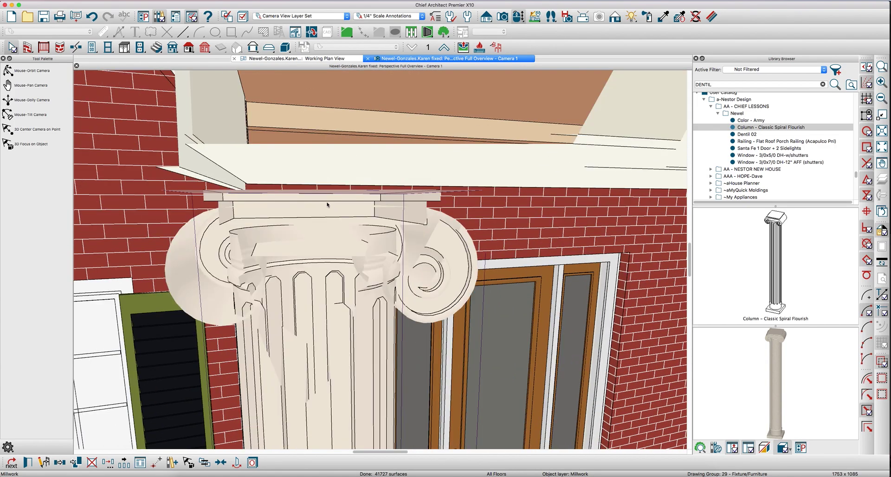
left_click(327, 208)
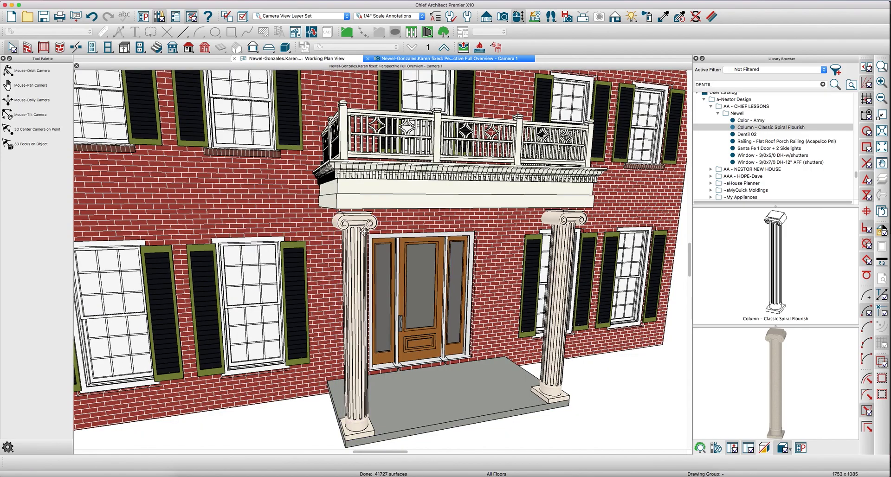
left_click(7, 71)
left_click_drag(366, 222, 377, 225)
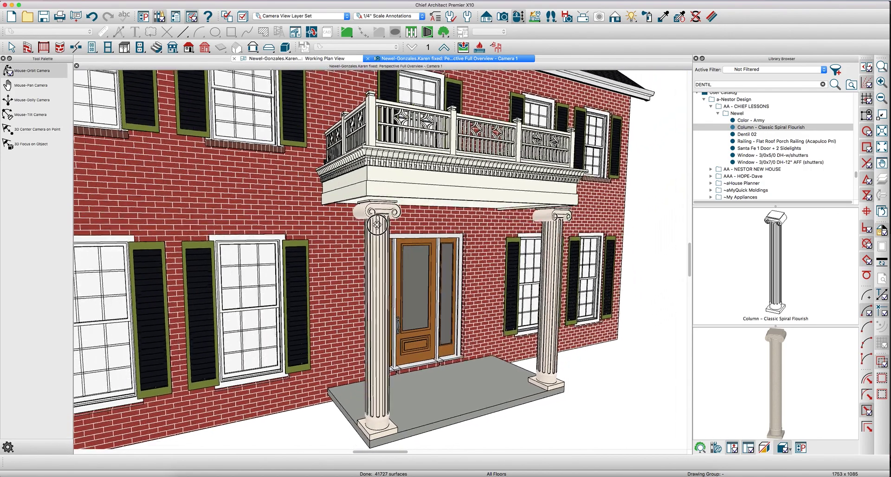
scroll(379, 222, "up", 6)
key("space")
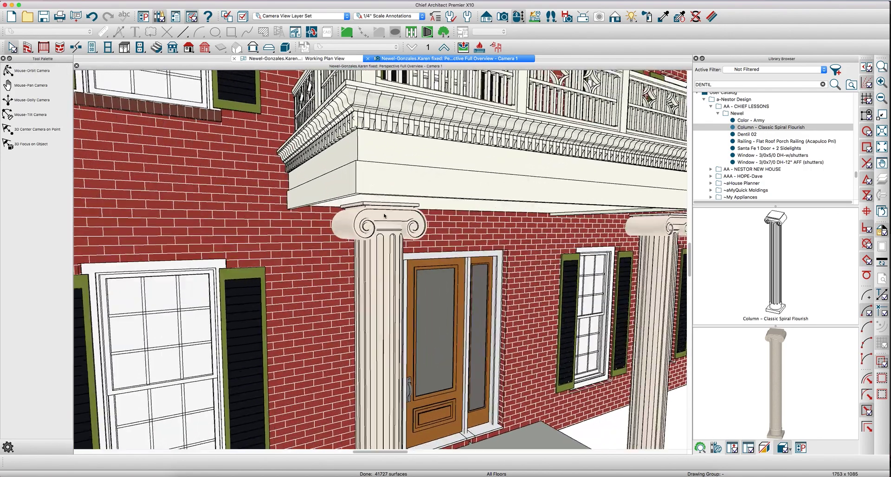
left_click(384, 215)
left_click_drag(395, 200, 393, 195)
key("Escape")
scroll(349, 225, "down", 4)
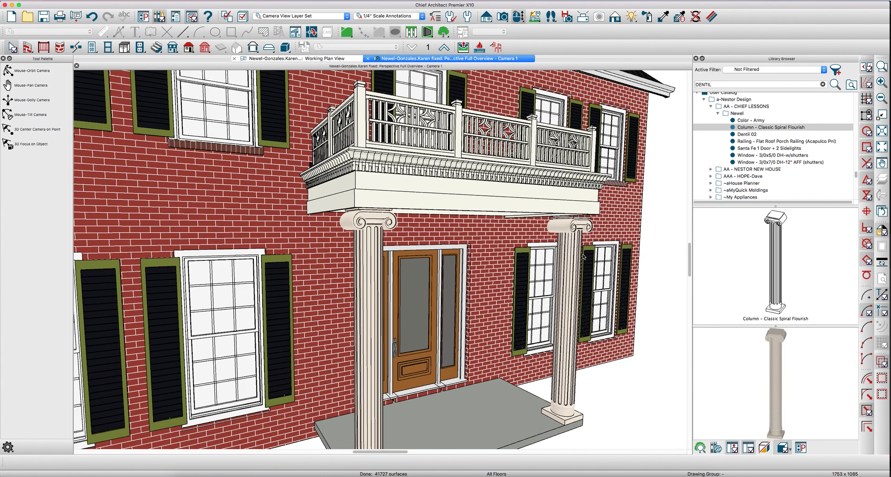
left_click(575, 270)
key("Delete")
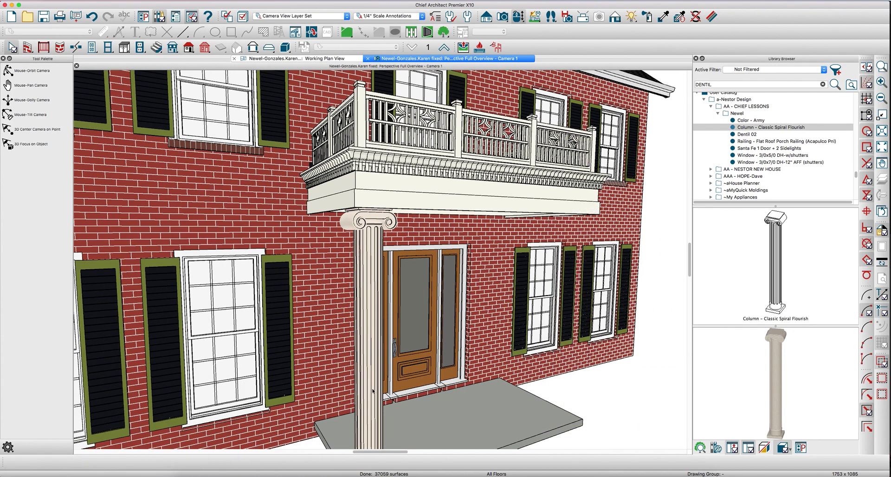
left_click(373, 391)
key("r")
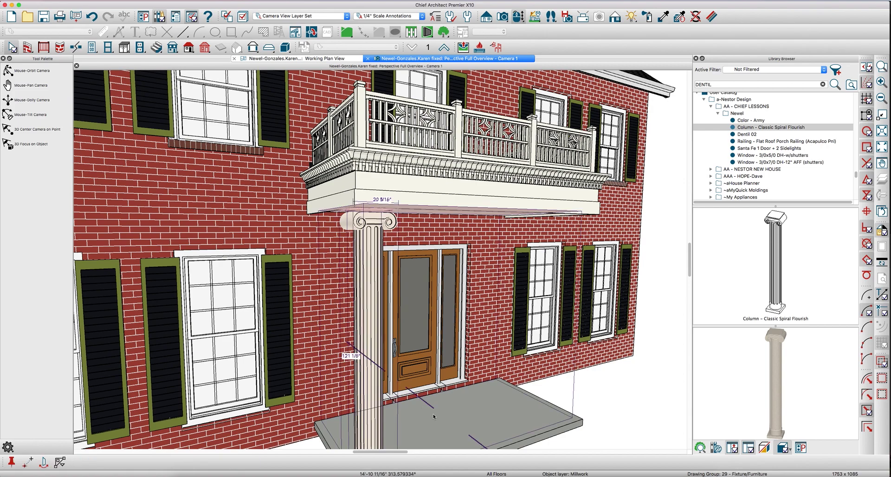
left_click(466, 390)
key("Escape")
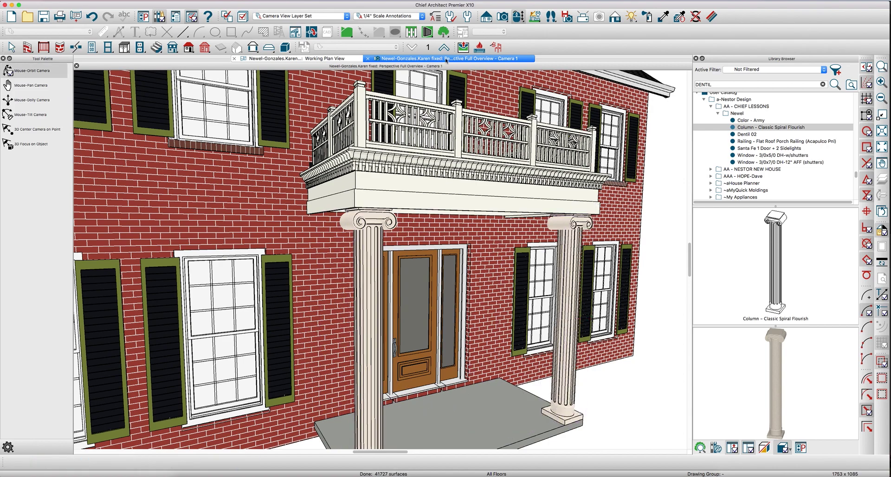
Step: In the plan view, copy both front porch columns straight back against the house wall and return to the 3D camera view
left_click(325, 58)
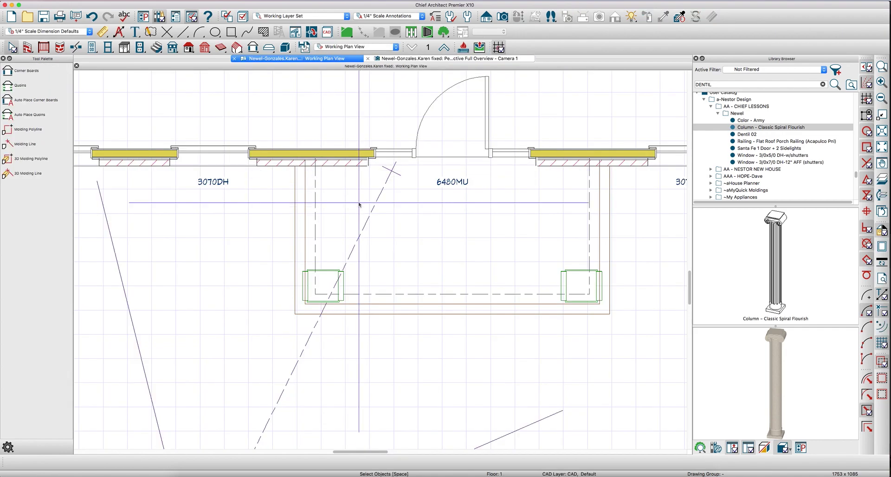
left_click(325, 286)
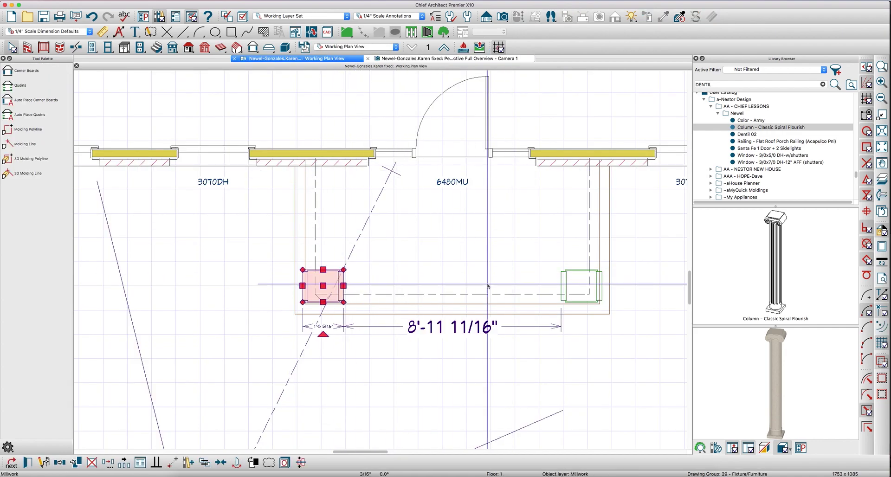
left_click(571, 278, "shift")
left_click_drag(571, 279, 434, 182)
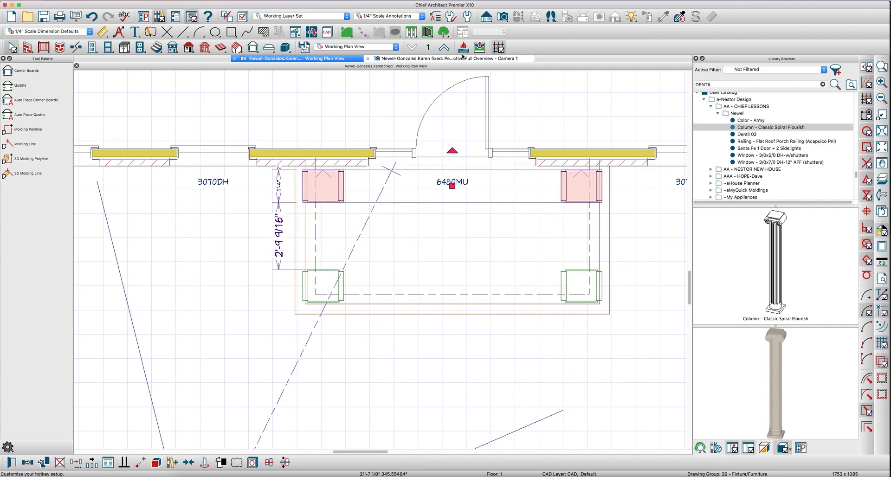
left_click(454, 59)
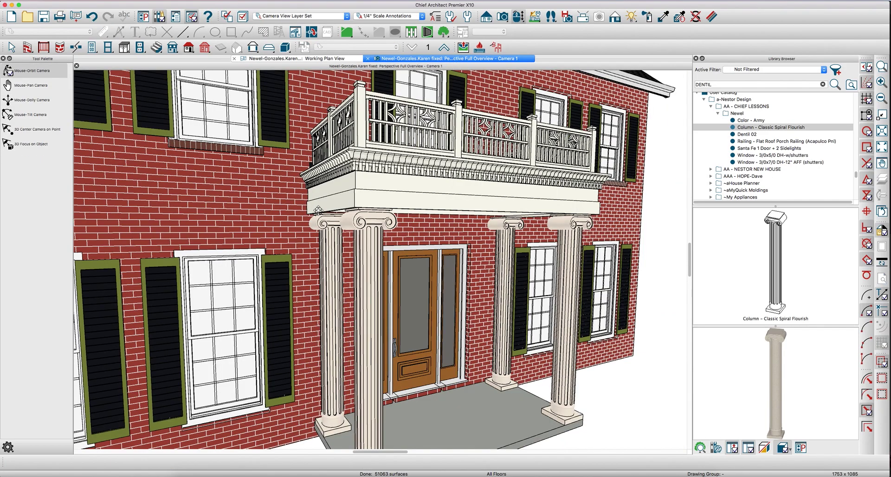
Step: Show the 3D view with realistic textured rendering and inspect the four-column porch from the front and side
scroll(315, 210, "down", 5)
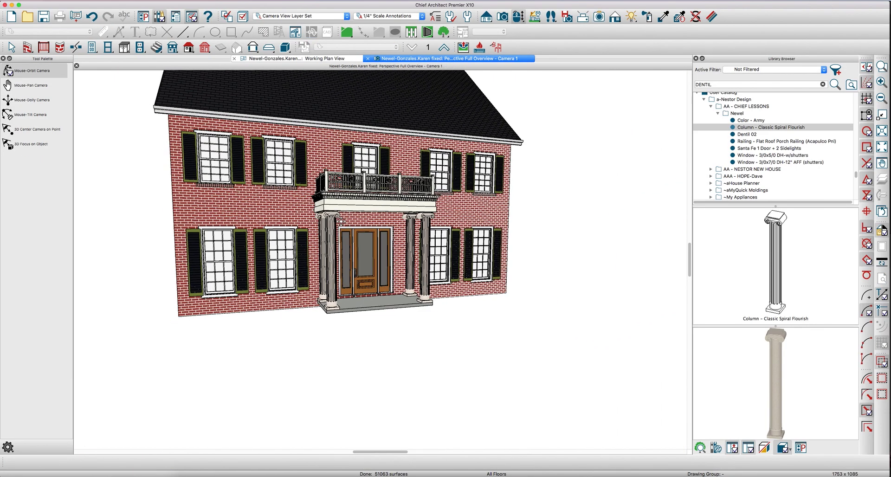
left_click_drag(341, 221, 455, 220)
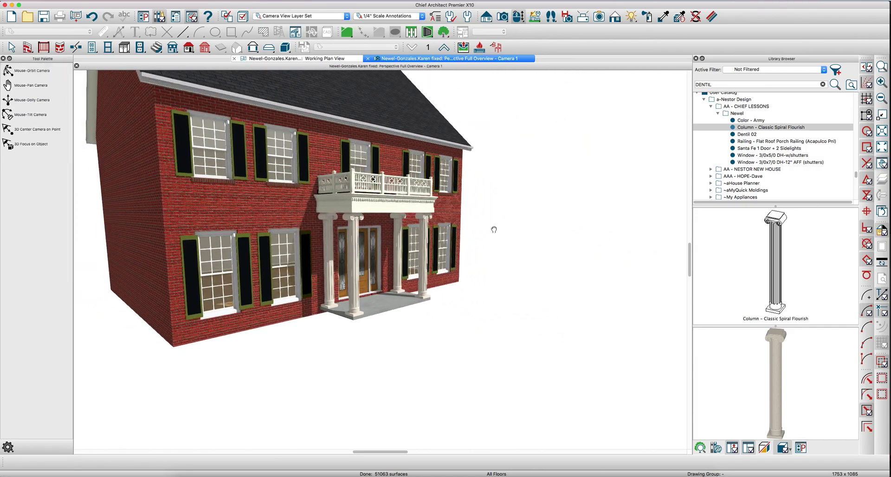
middle_click_drag(493, 228, 534, 269)
left_click_drag(425, 344, 437, 225)
scroll(347, 253, "up", 5)
Step: Open the porch room's structure specification and delete the 0" second layer from its ceiling finish
key("space")
double_click(453, 385)
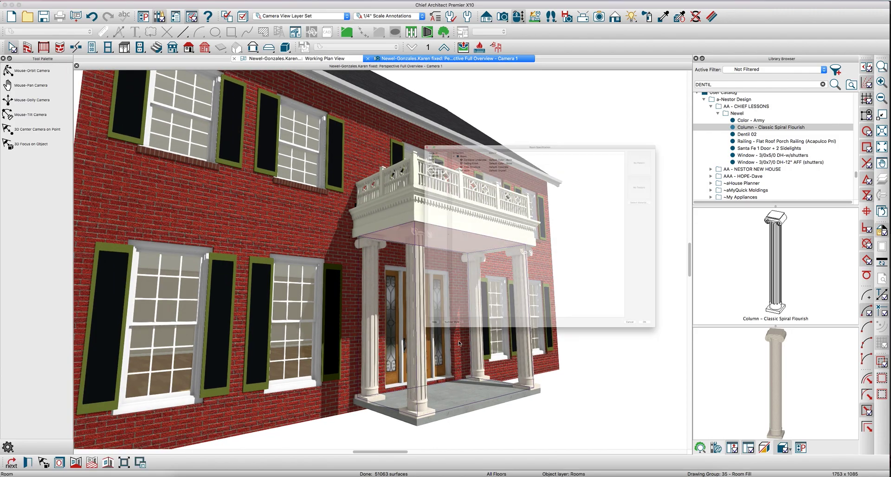
left_click(333, 80)
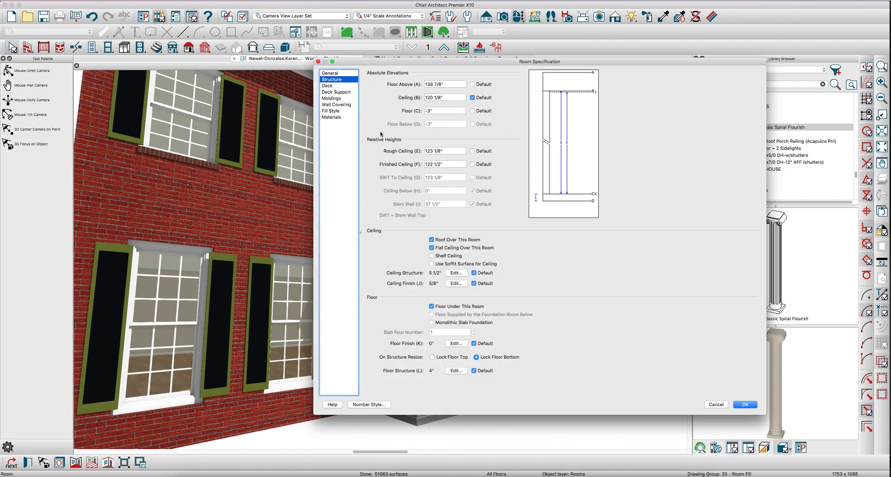
left_click(457, 284)
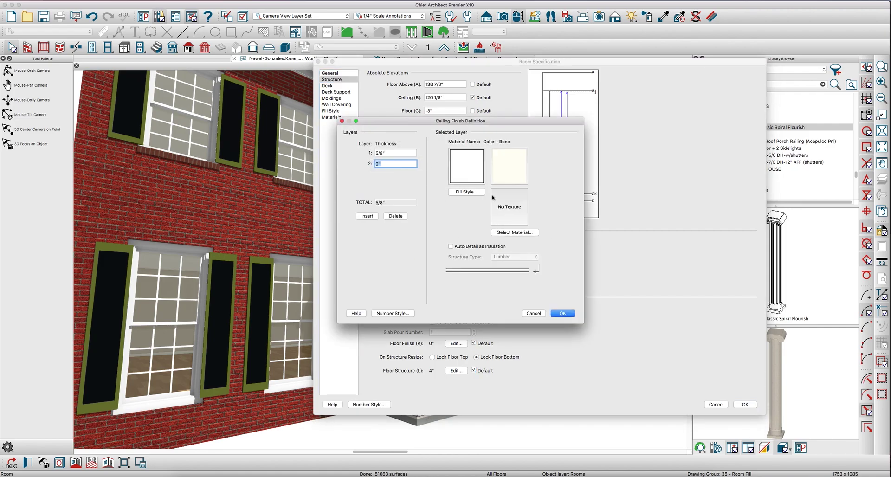
left_click(395, 216)
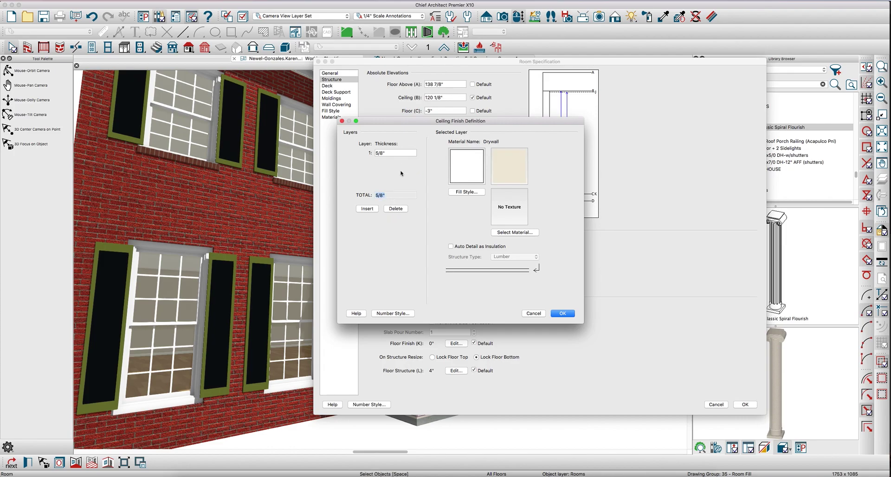
Step: Find "bead" in the library materials, assign Blue Beadboard to the 5/8" porch ceiling finish layer, and apply the room changes
left_click(493, 172)
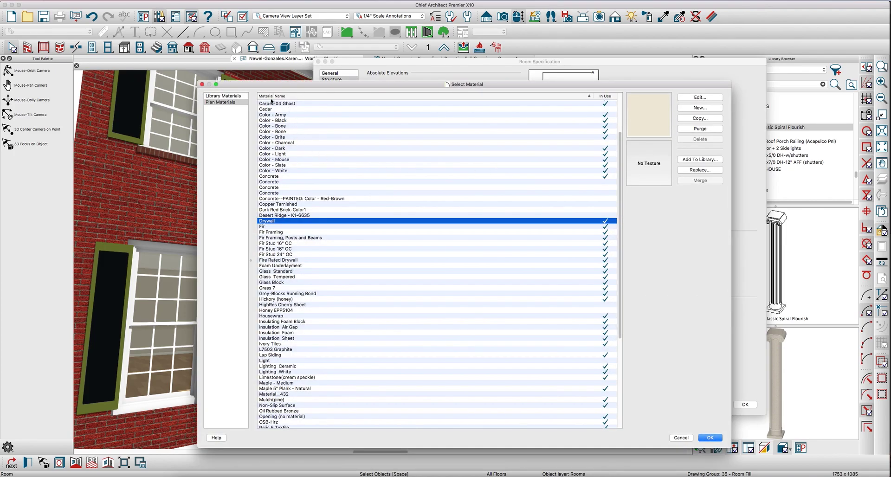
left_click(223, 96)
left_click(306, 109)
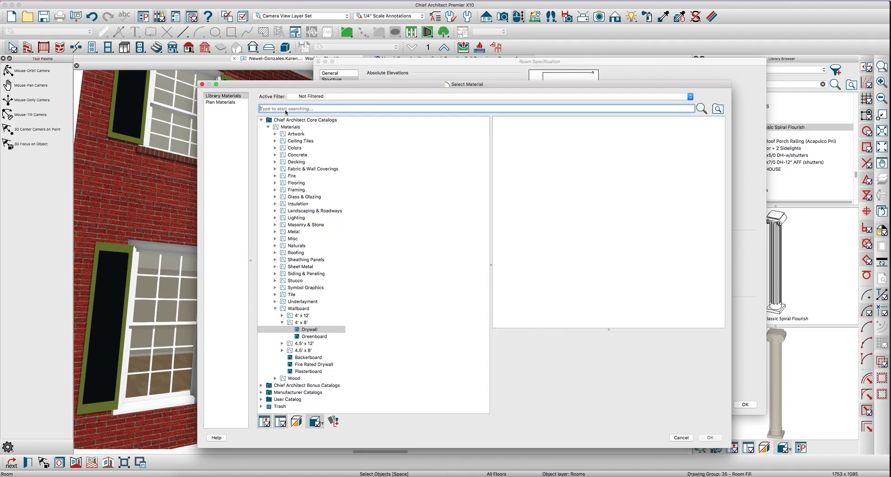
left_click(267, 107)
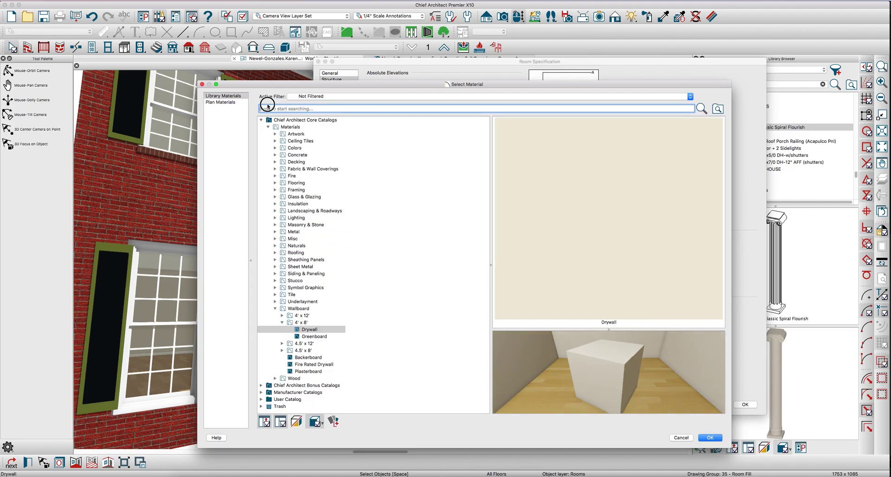
type("ba")
key("Return")
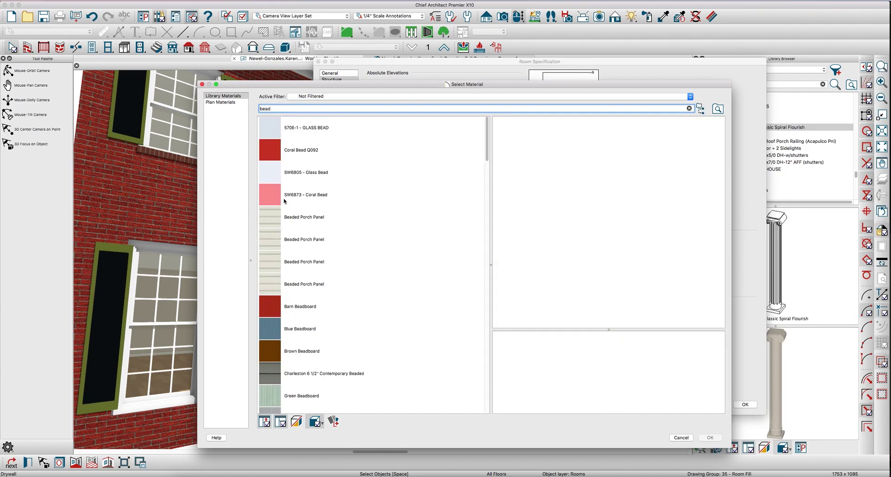
left_click(275, 327)
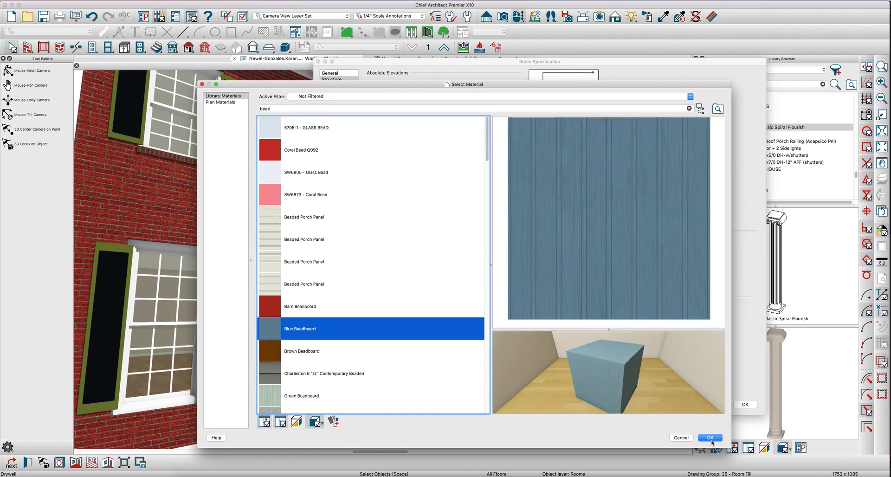
left_click(710, 438)
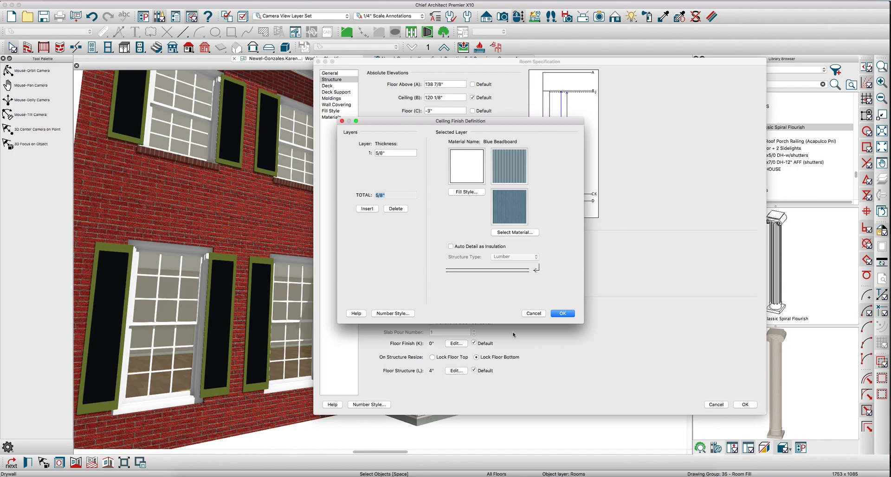
left_click(562, 313)
left_click(745, 405)
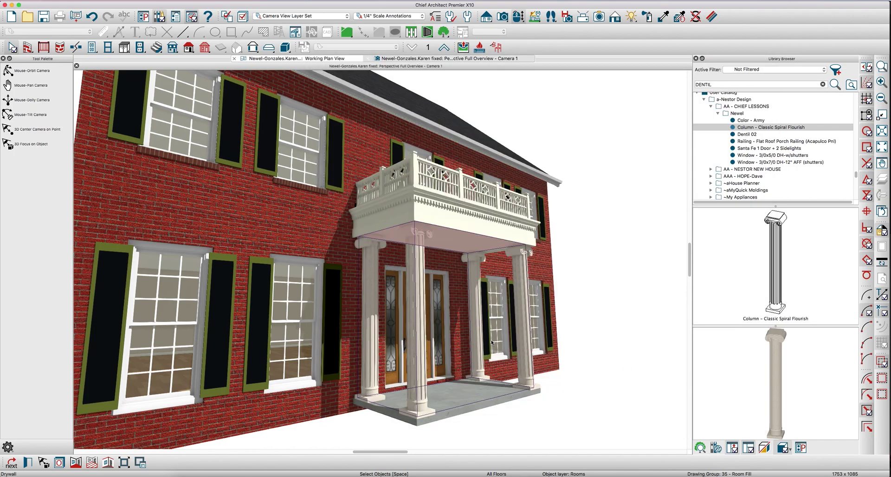
left_click_drag(473, 333, 459, 296)
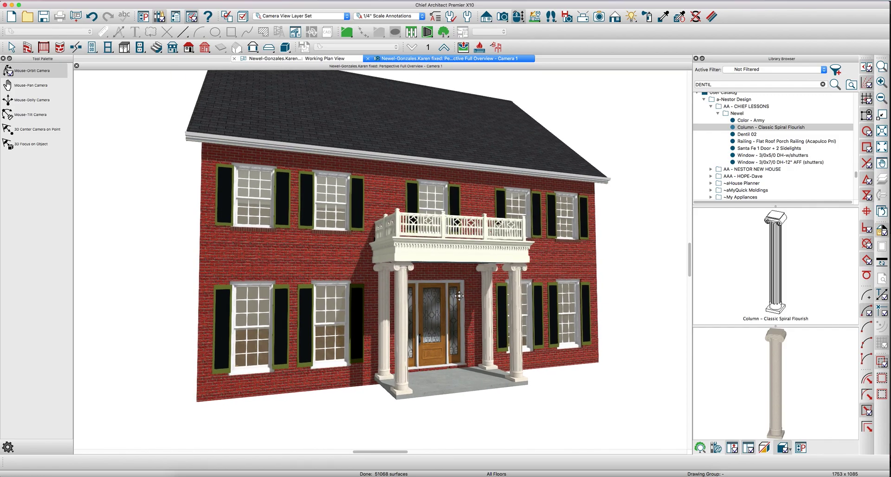